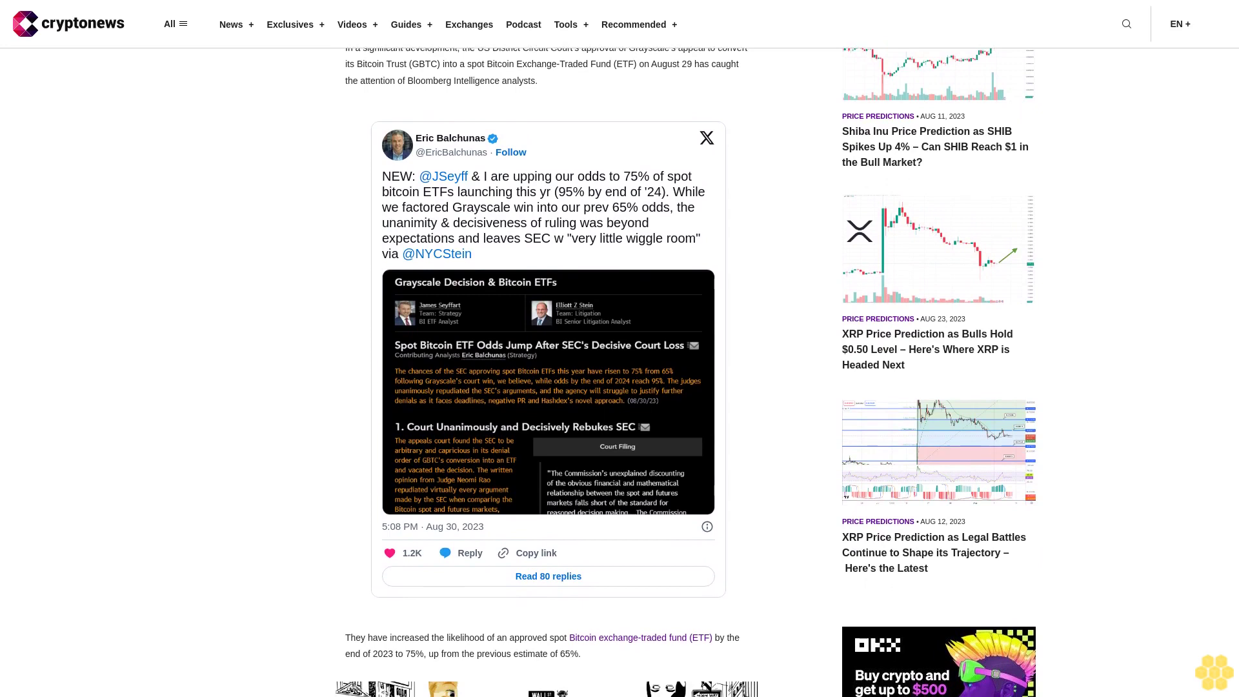
scroll(620, 349, down, 1)
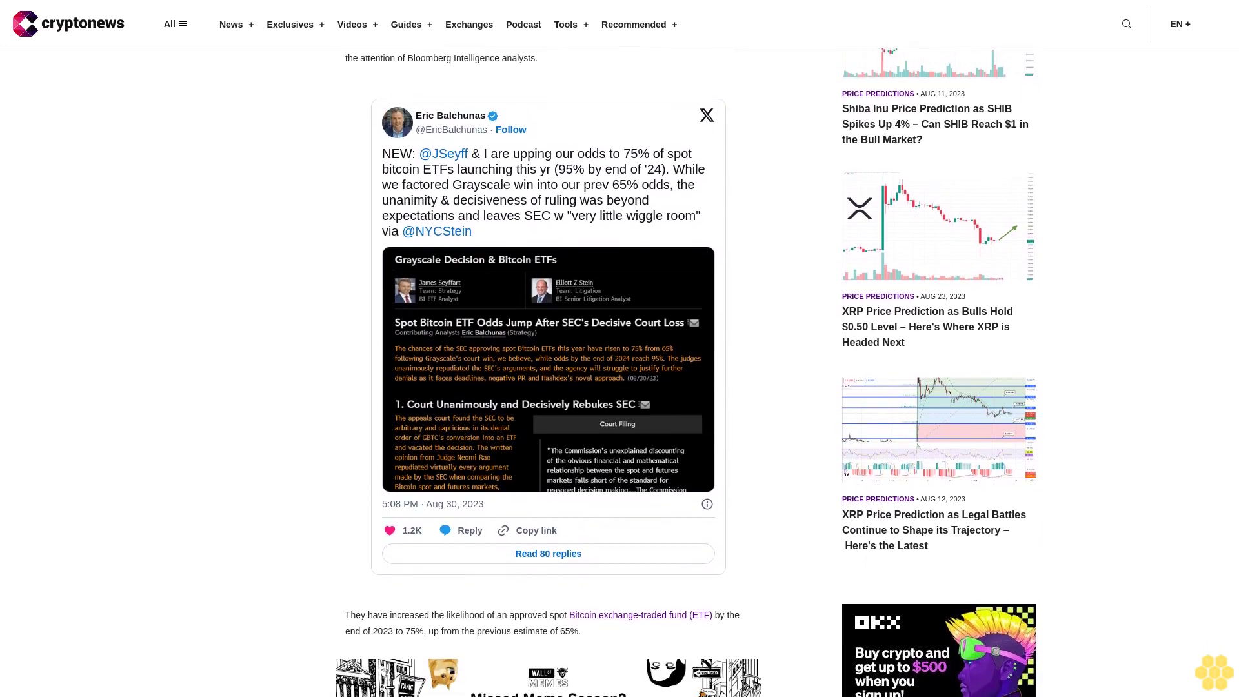
scroll(620, 349, down, 1)
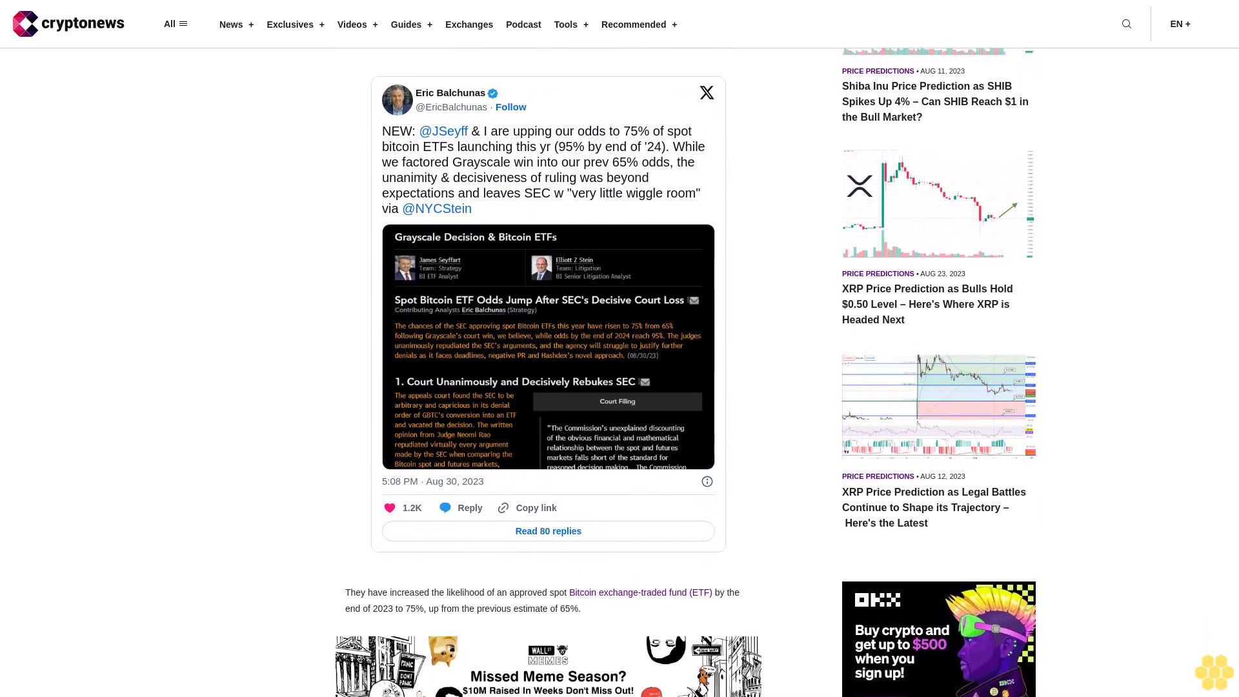
scroll(619, 349, down, 1)
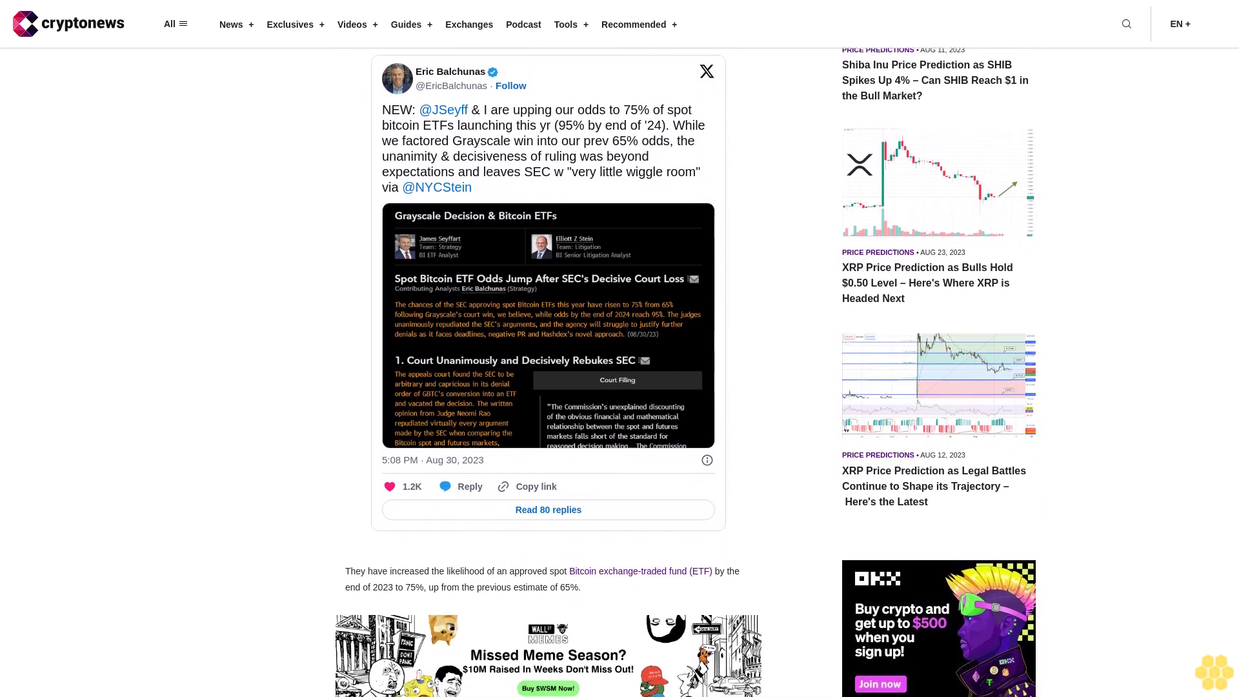
scroll(619, 349, down, 1)
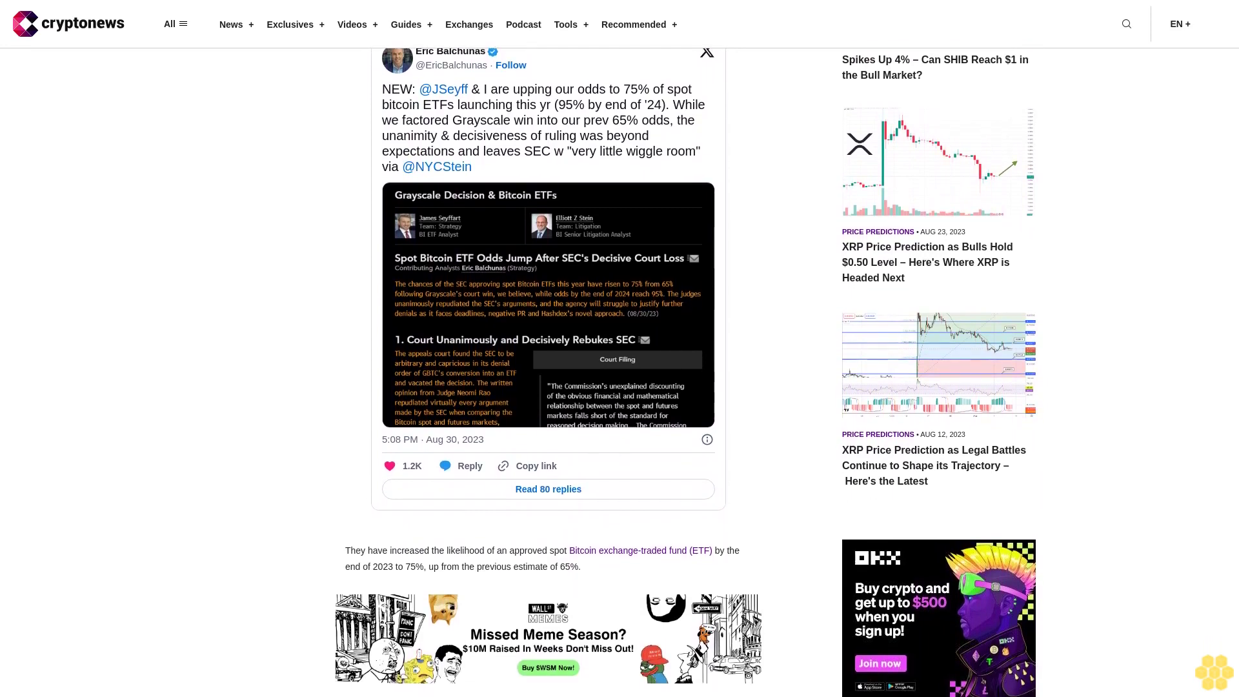
scroll(621, 348, down, 1)
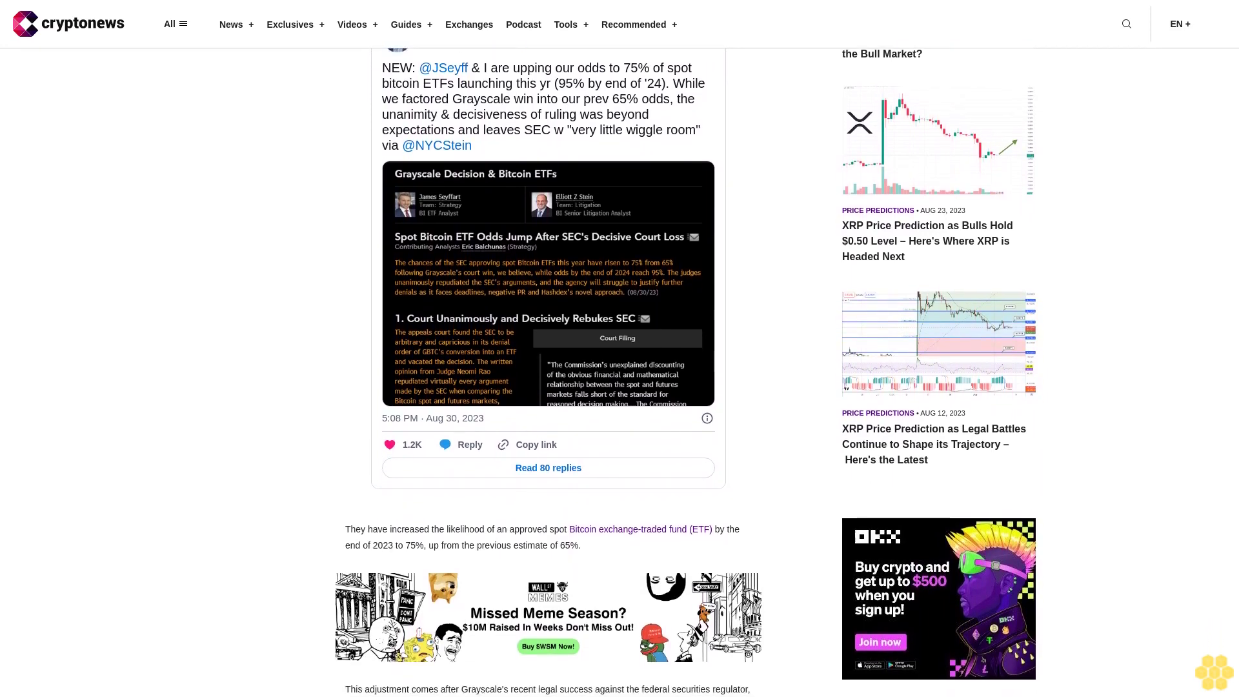
scroll(620, 349, down, 1)
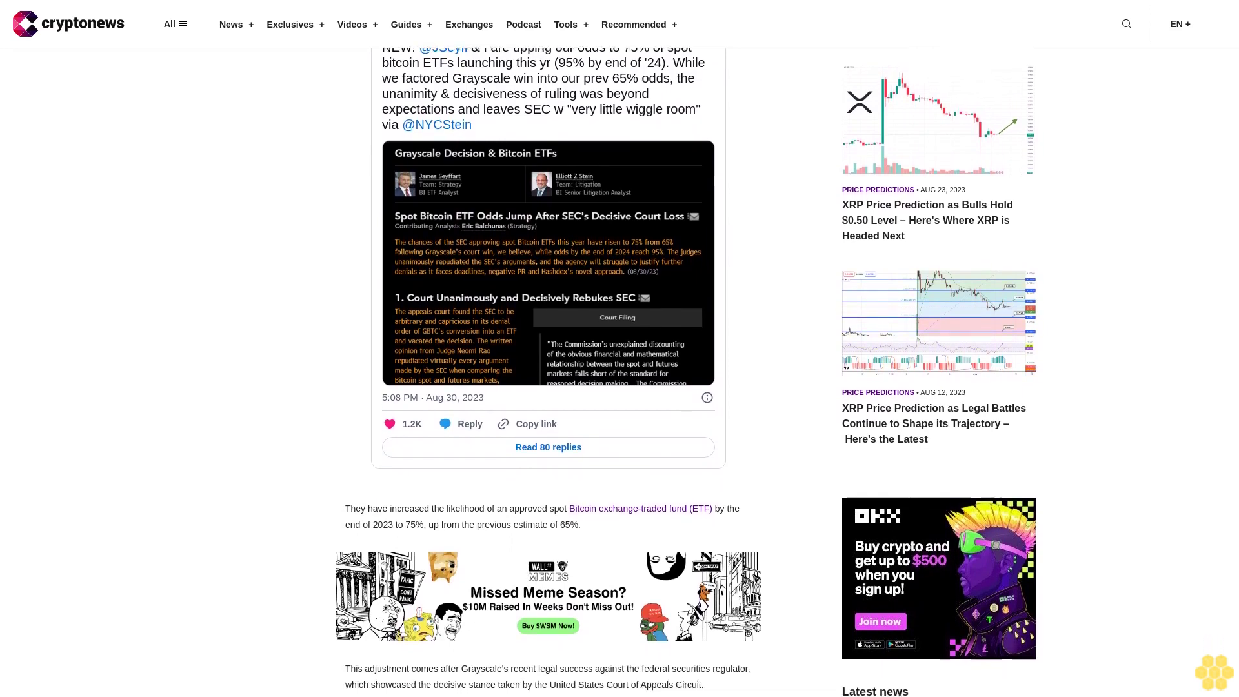
scroll(621, 349, down, 1)
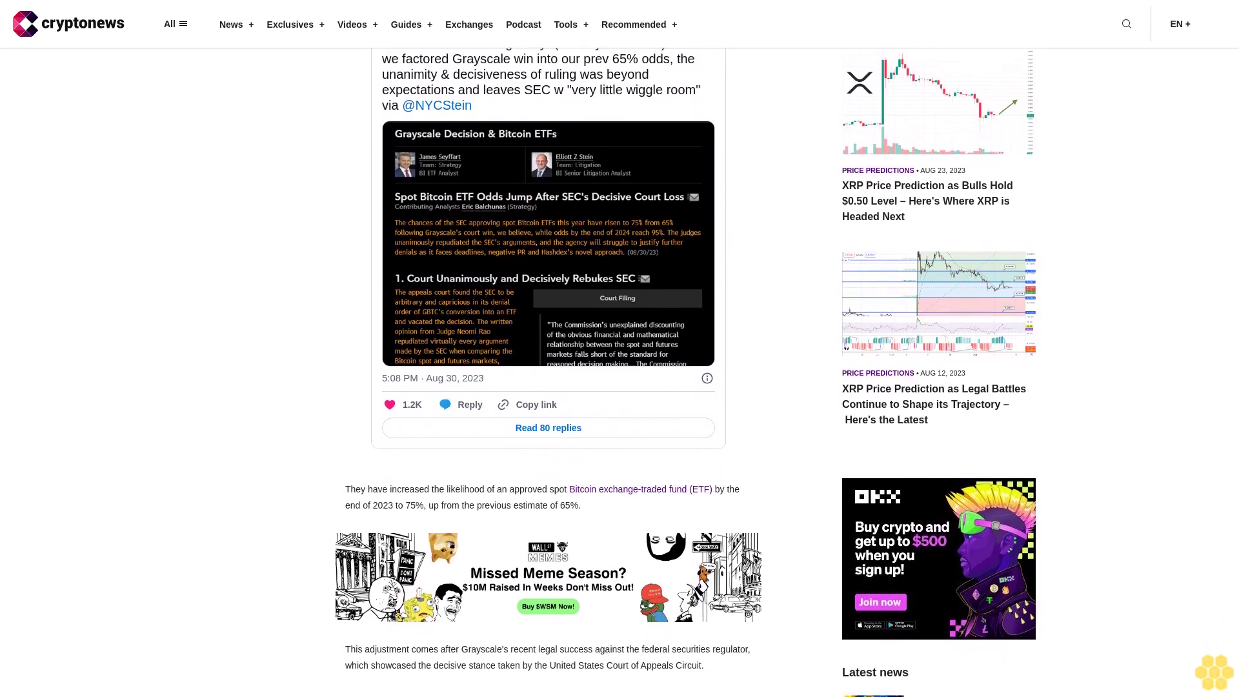
scroll(620, 349, down, 1)
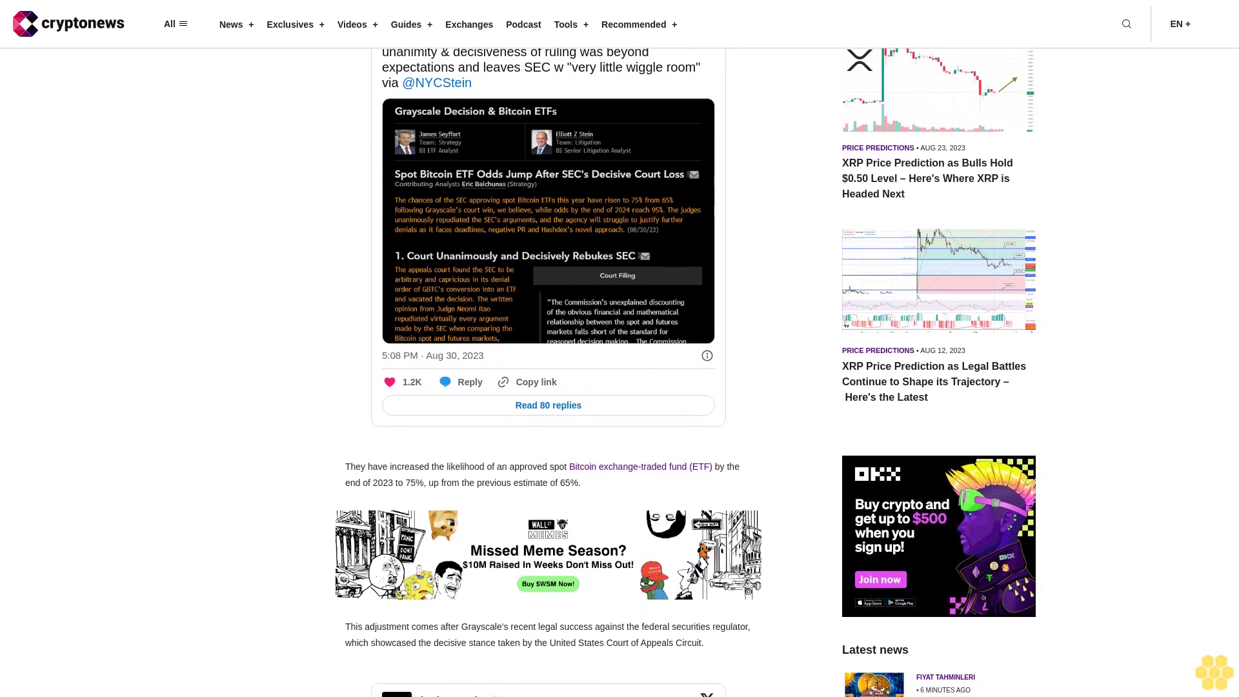
scroll(620, 349, down, 1)
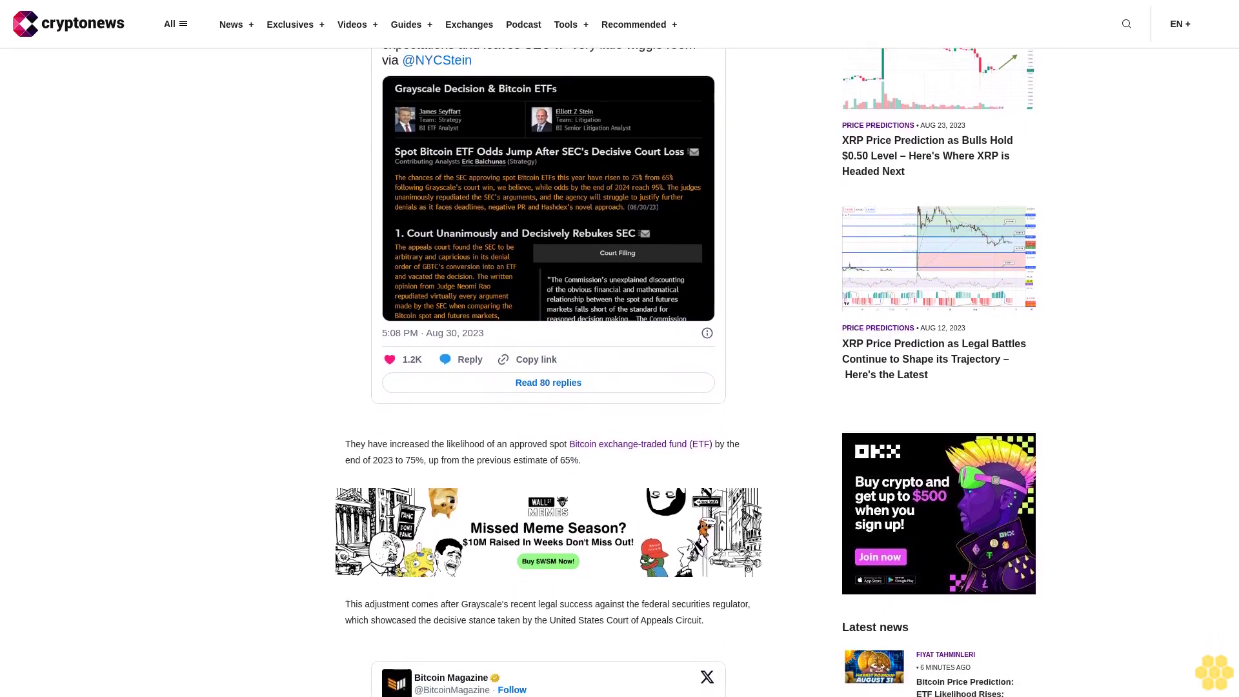
scroll(620, 349, down, 1)
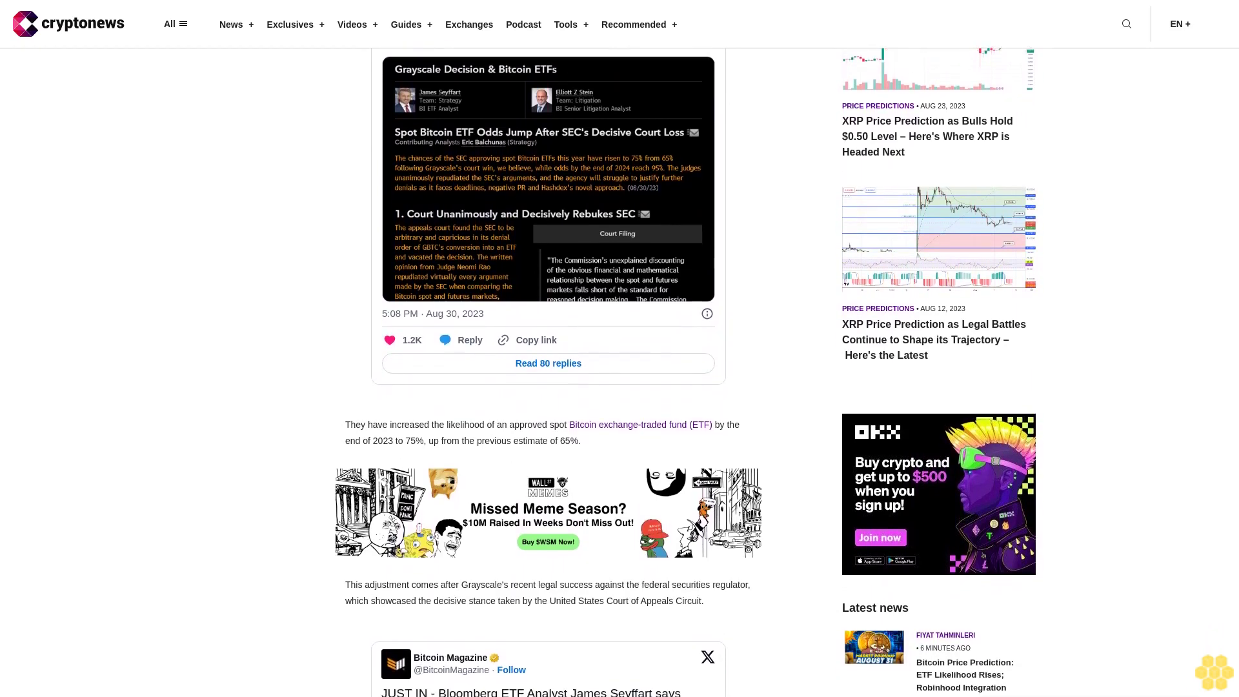
scroll(620, 348, down, 1)
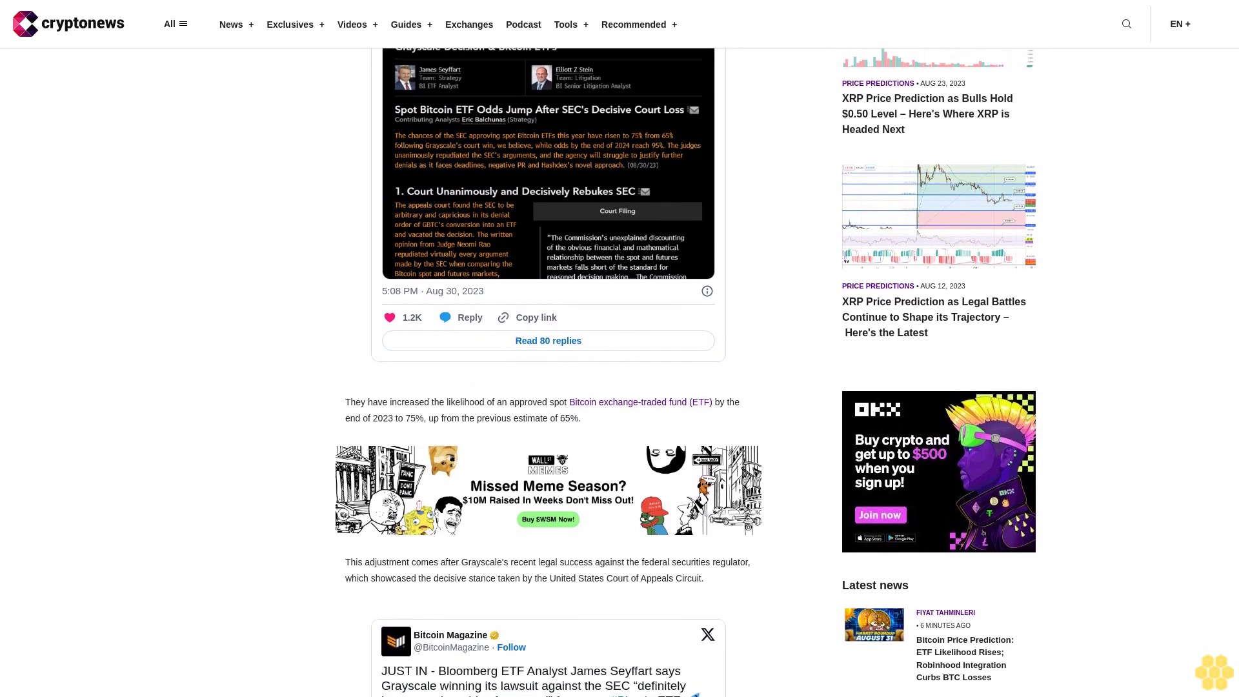
scroll(620, 349, down, 1)
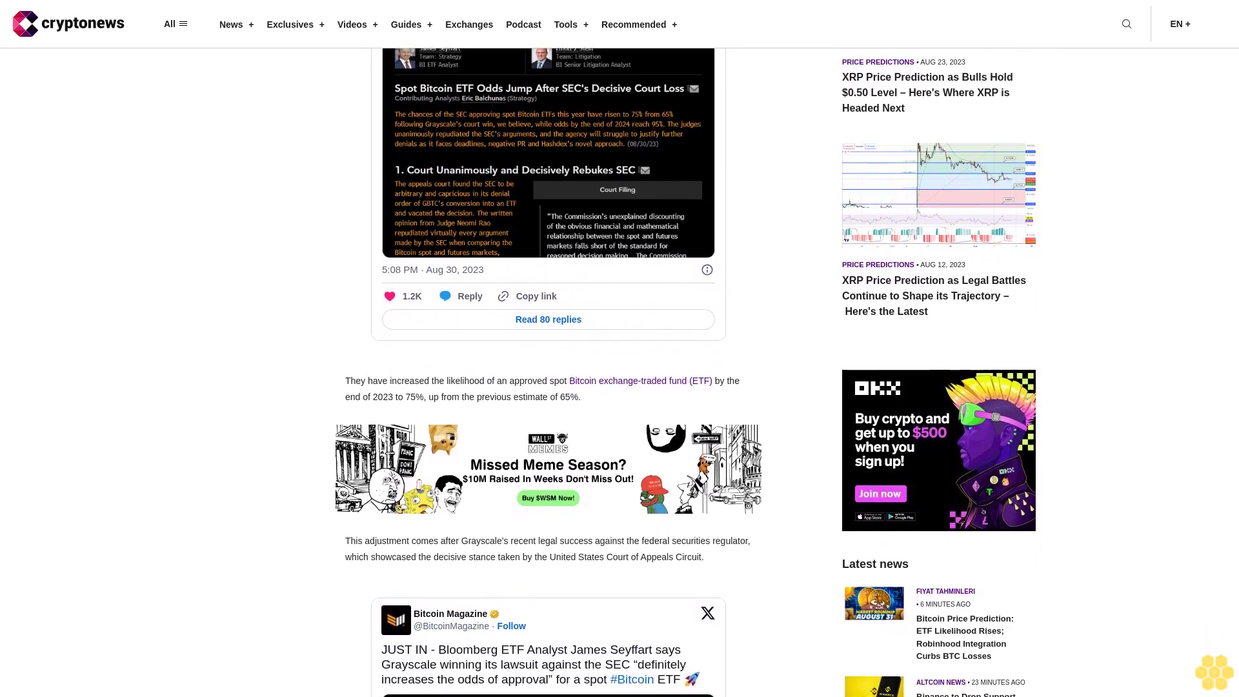
scroll(620, 349, down, 1)
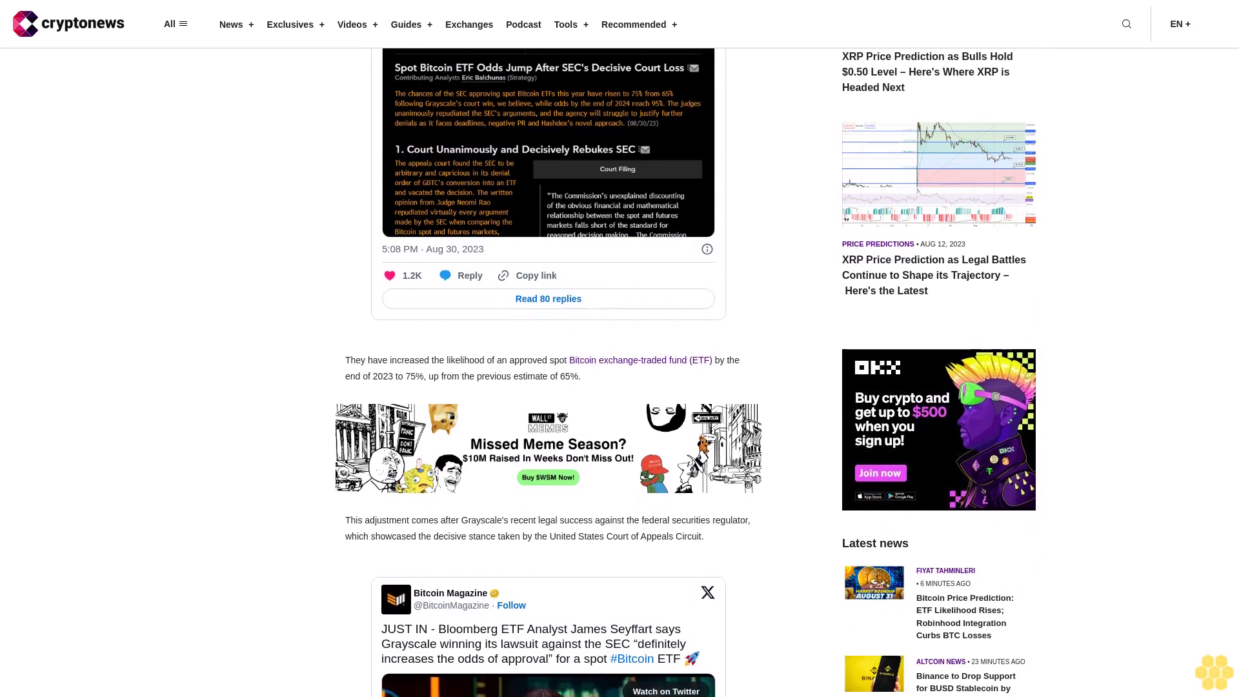
scroll(619, 349, down, 1)
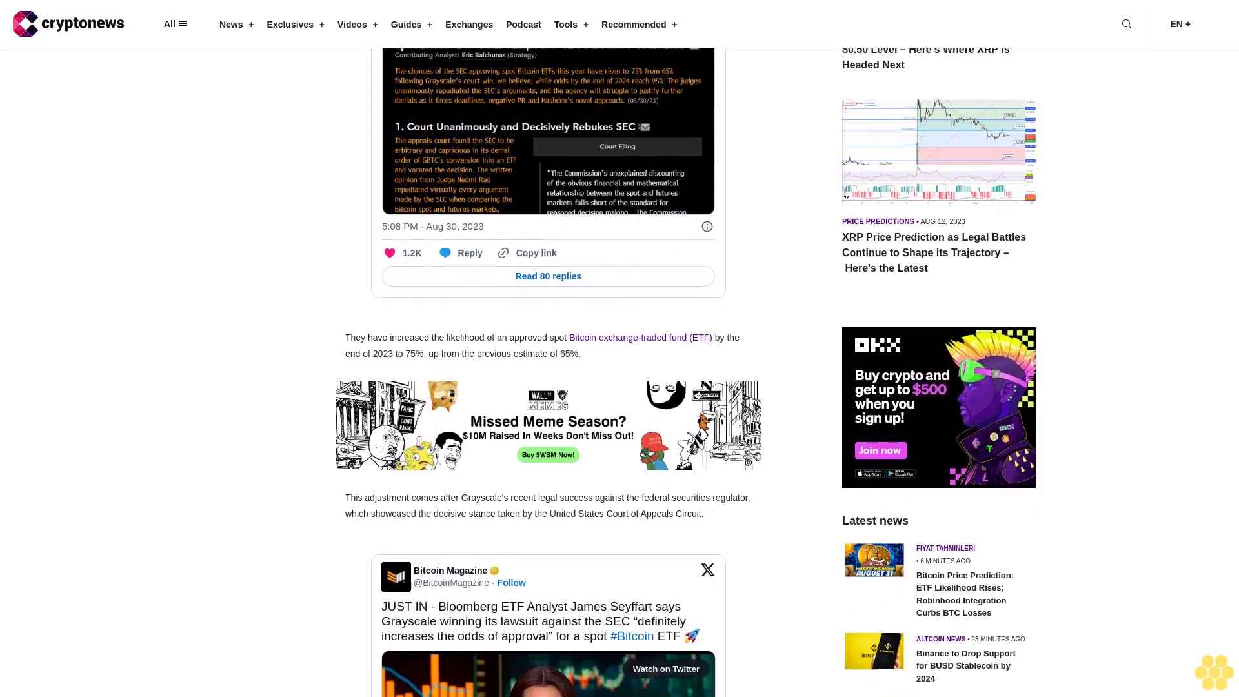
scroll(621, 349, down, 1)
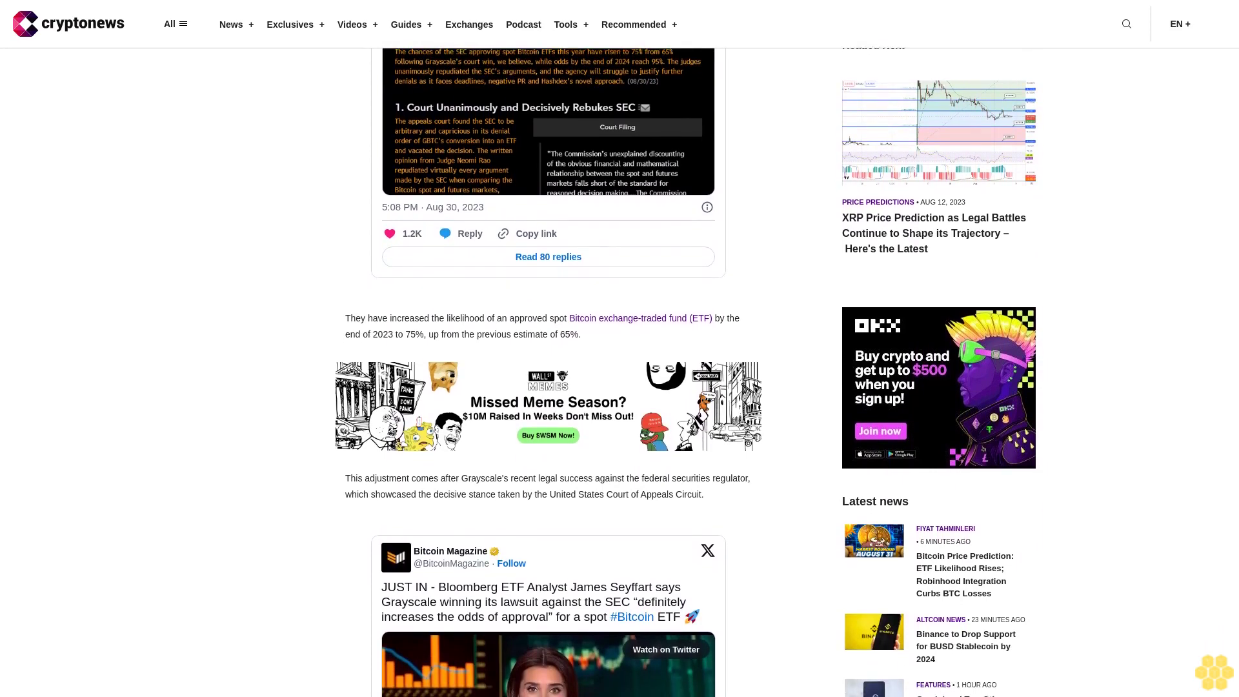
scroll(621, 349, down, 1)
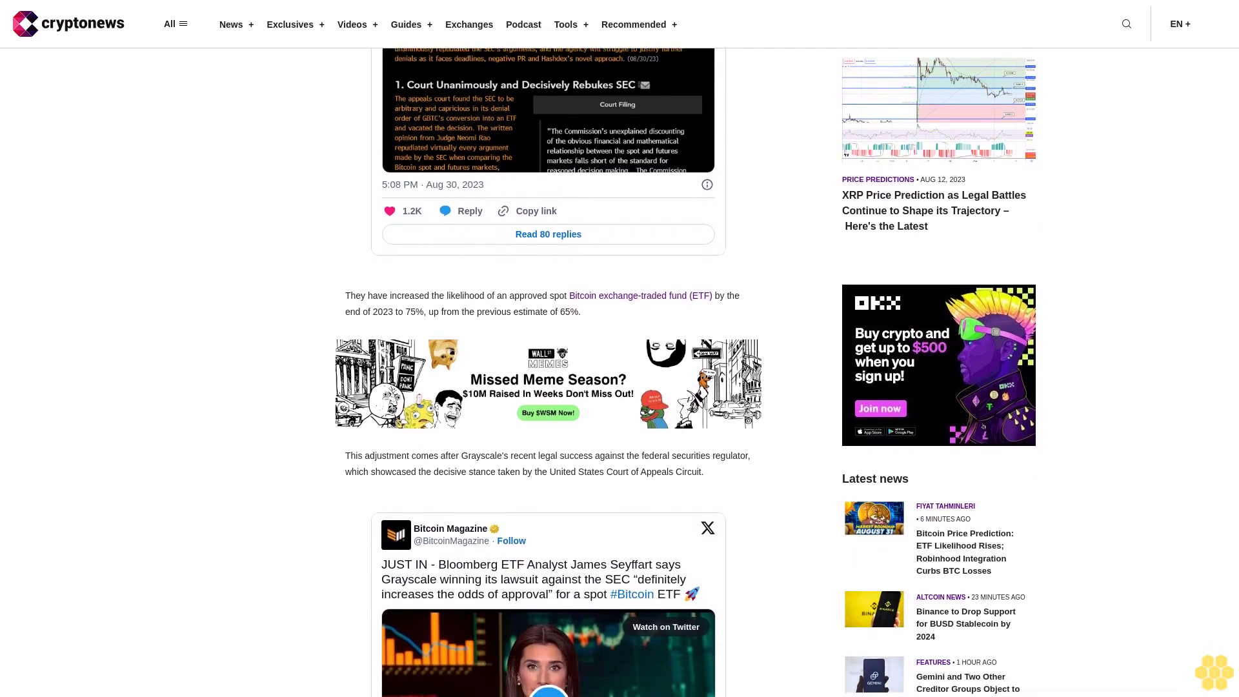
scroll(619, 349, down, 1)
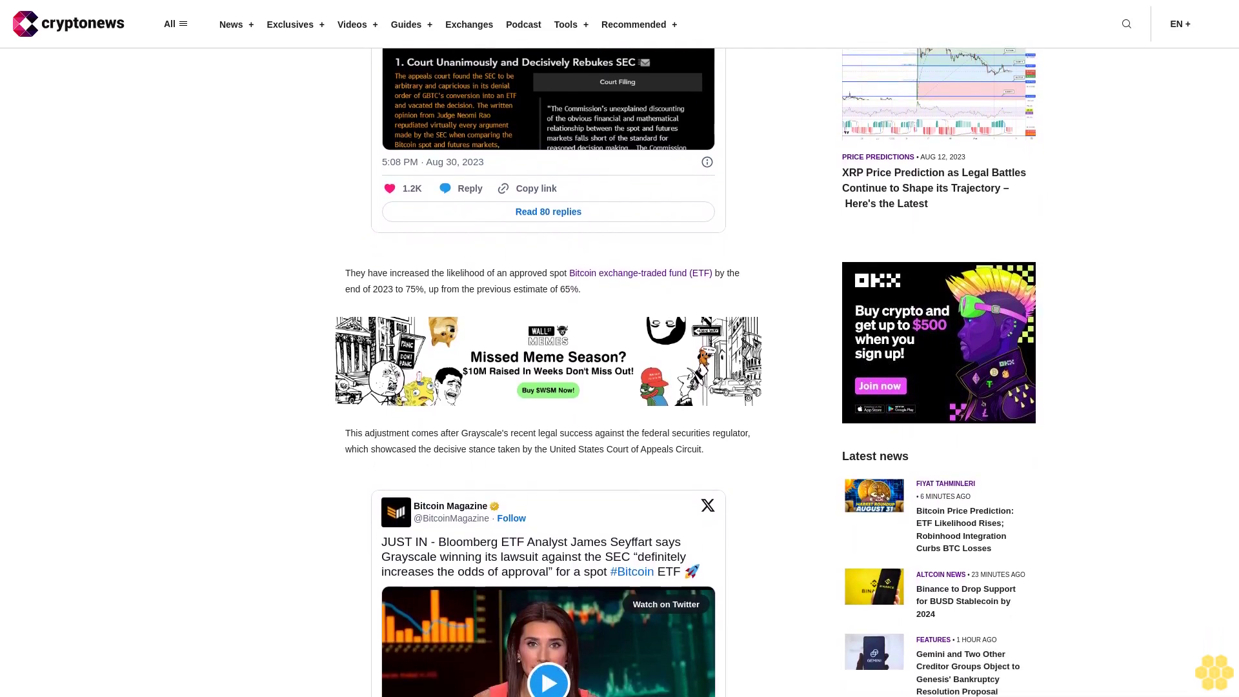
scroll(620, 349, down, 1)
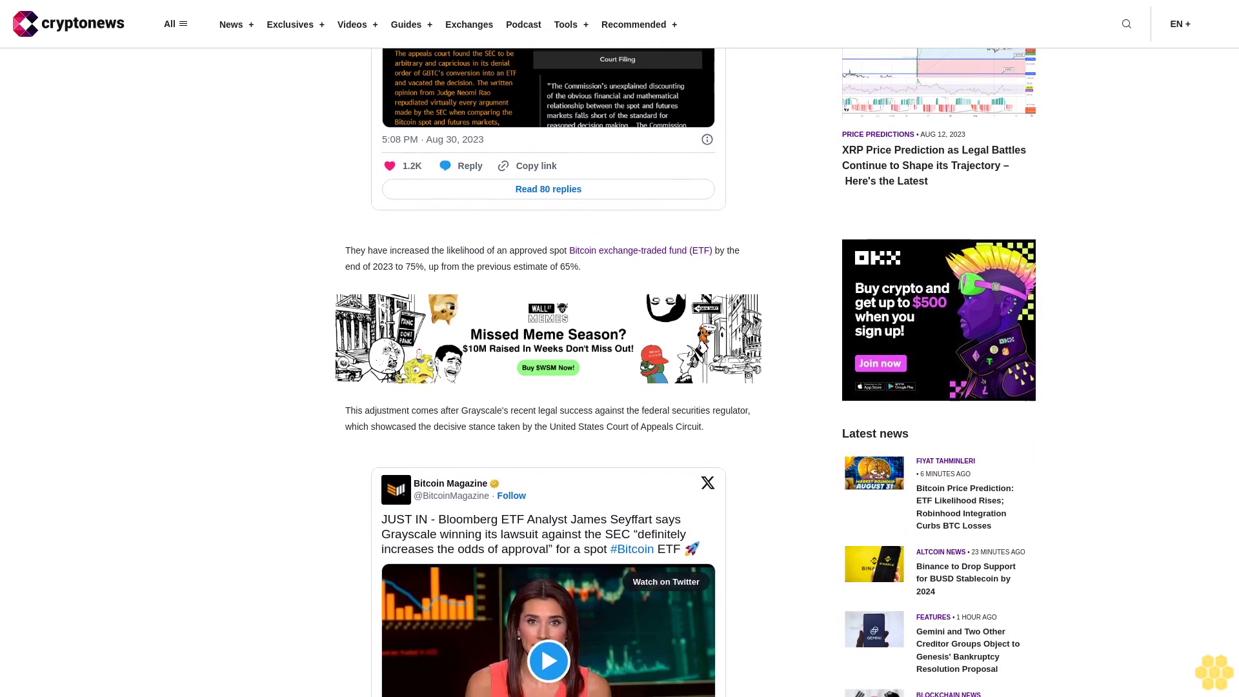
scroll(620, 349, down, 1)
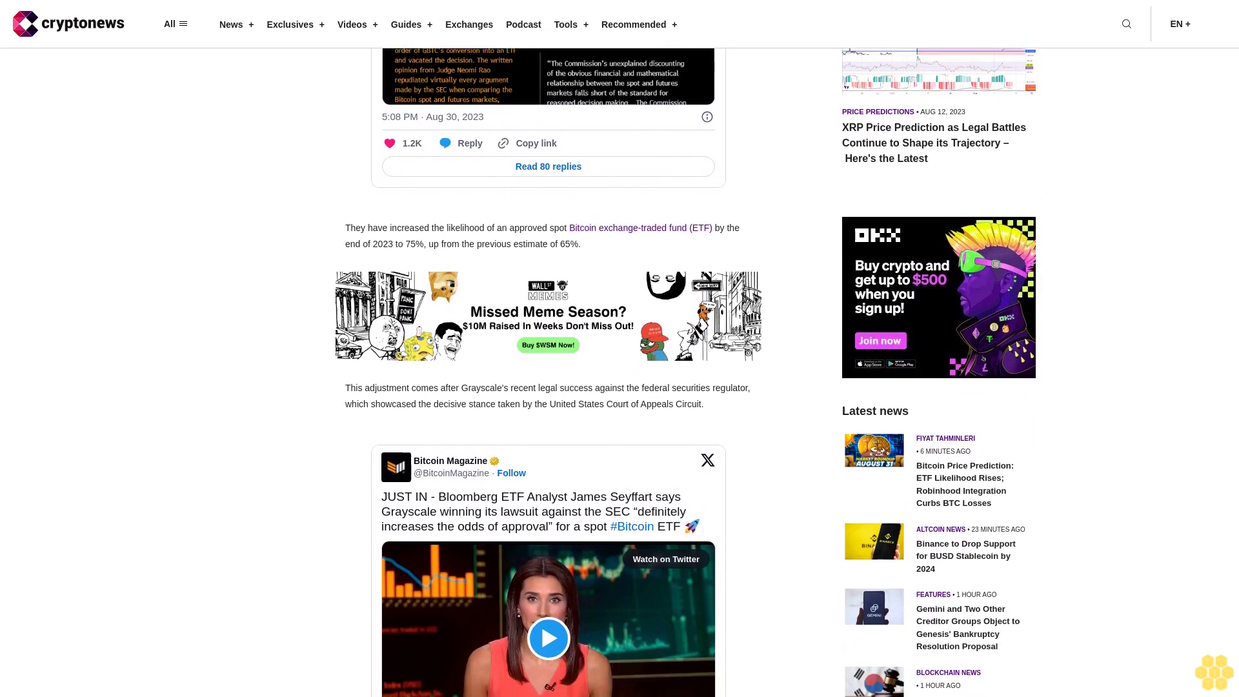
scroll(619, 348, down, 1)
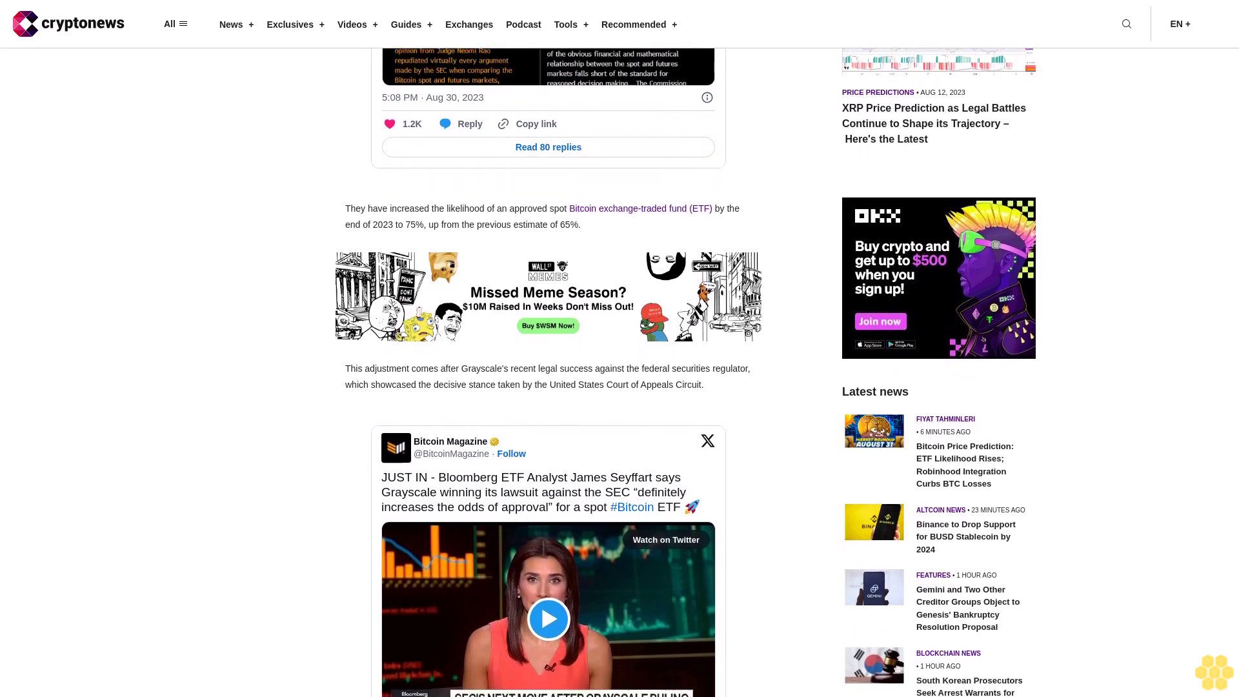
scroll(619, 348, down, 1)
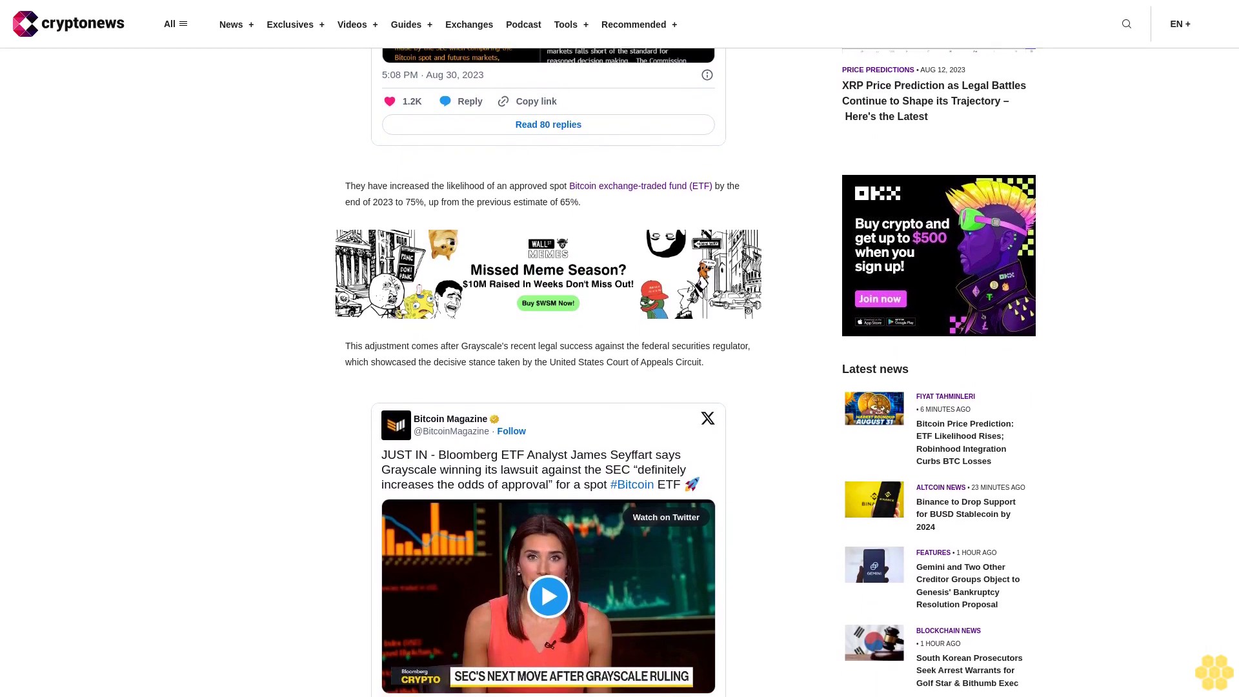
scroll(620, 348, down, 1)
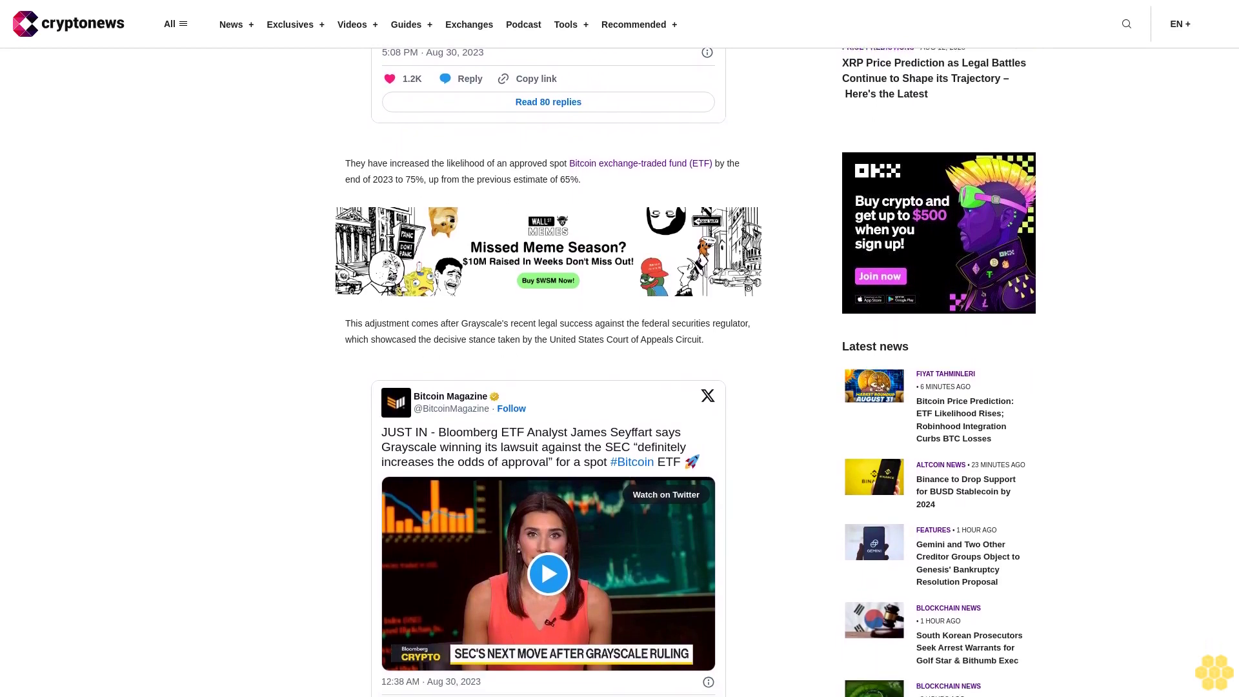
scroll(621, 348, down, 1)
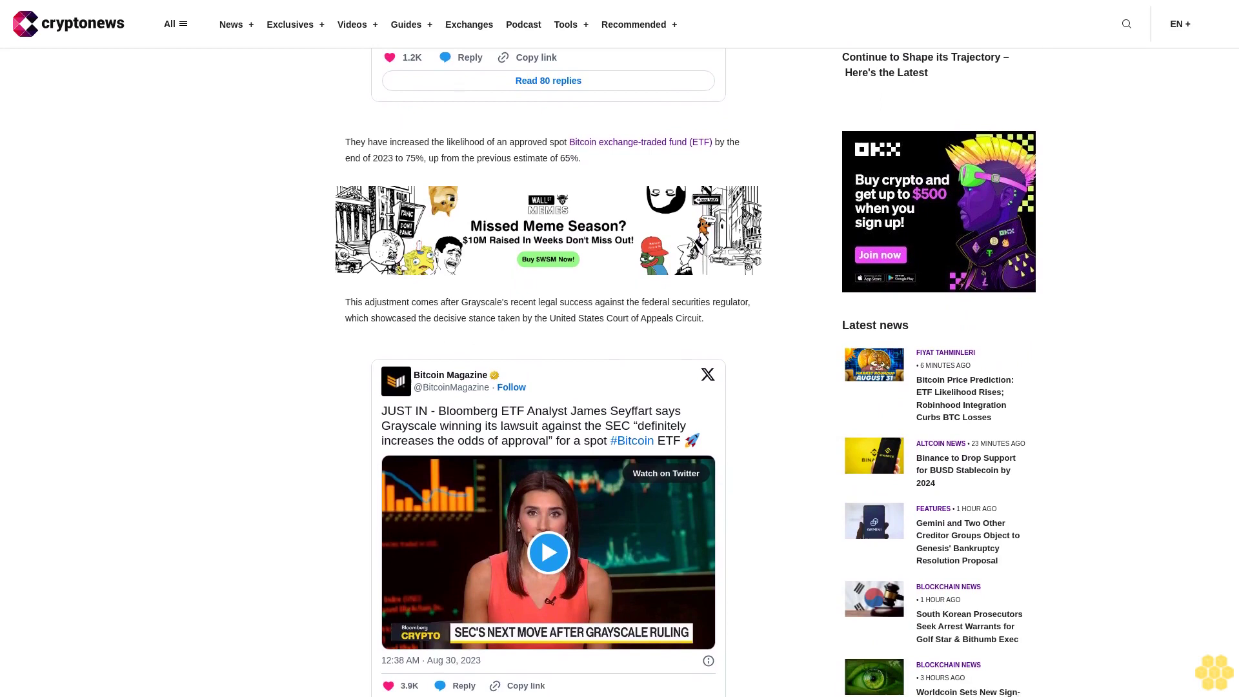
scroll(619, 349, down, 1)
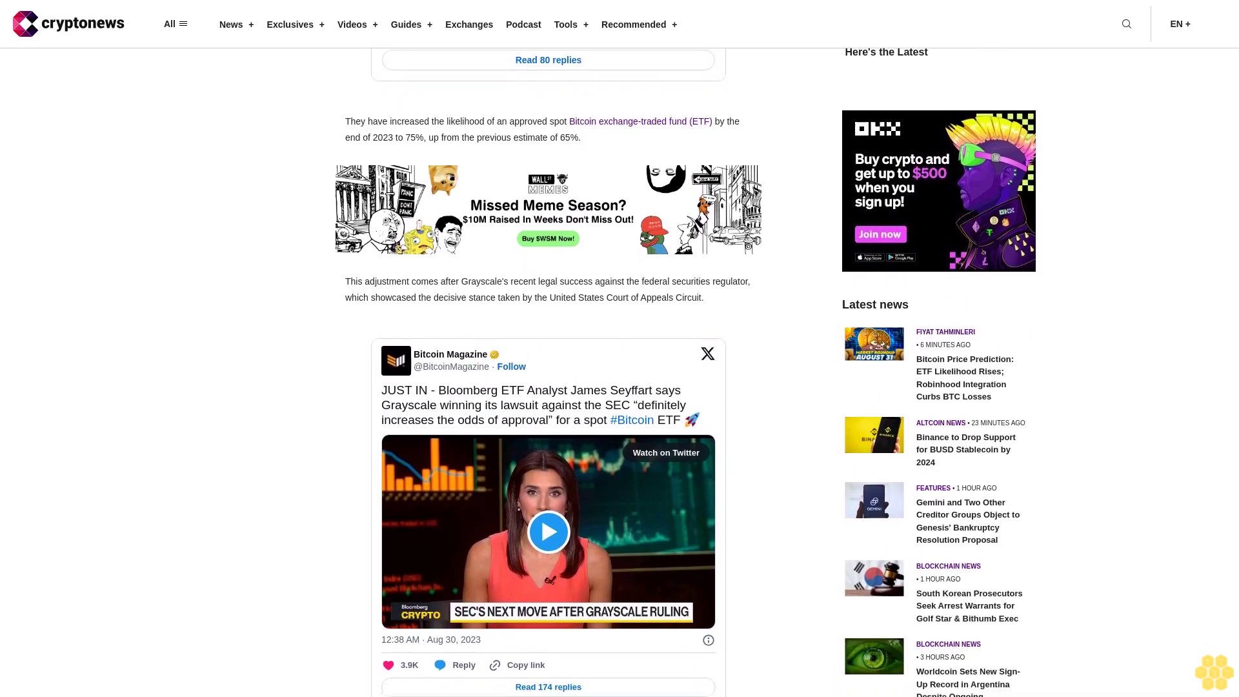
scroll(620, 349, down, 1)
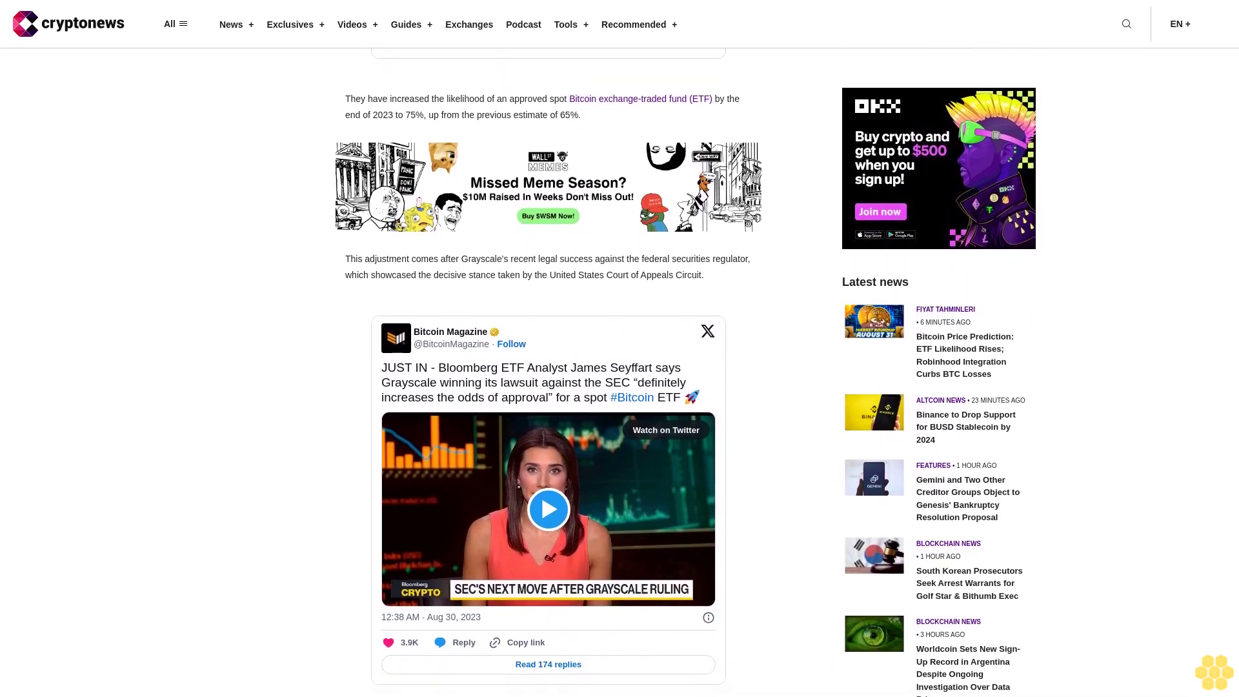
scroll(620, 349, down, 1)
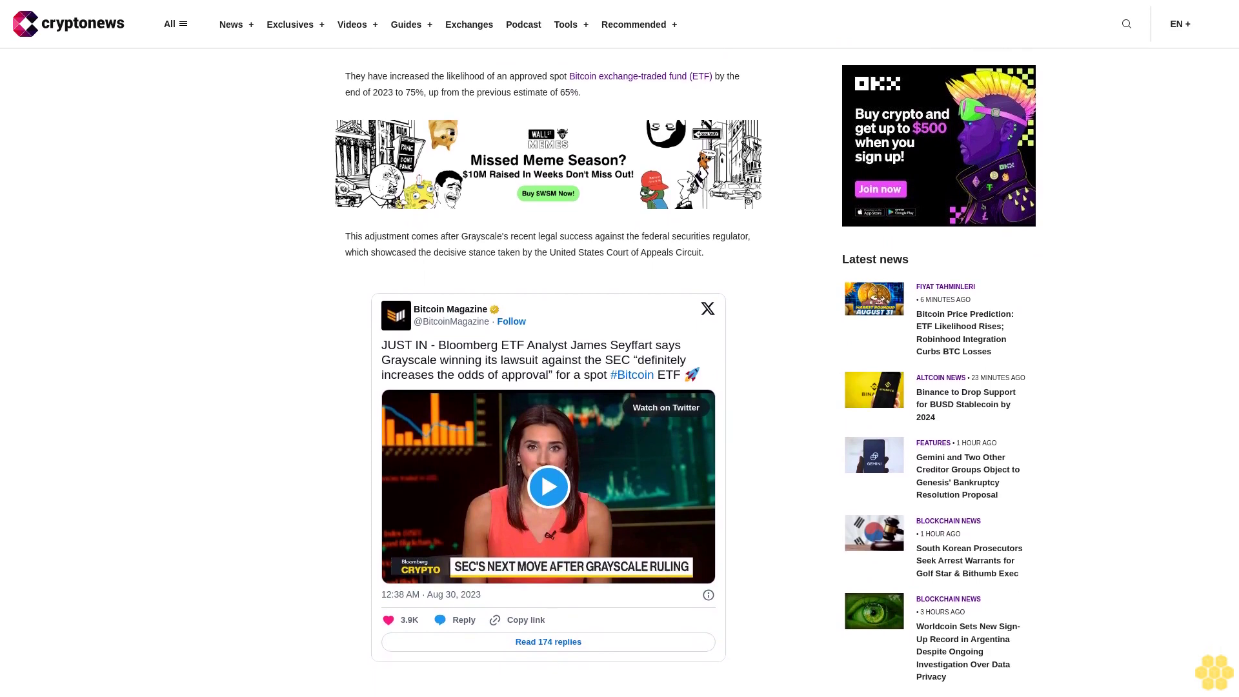
scroll(619, 348, down, 1)
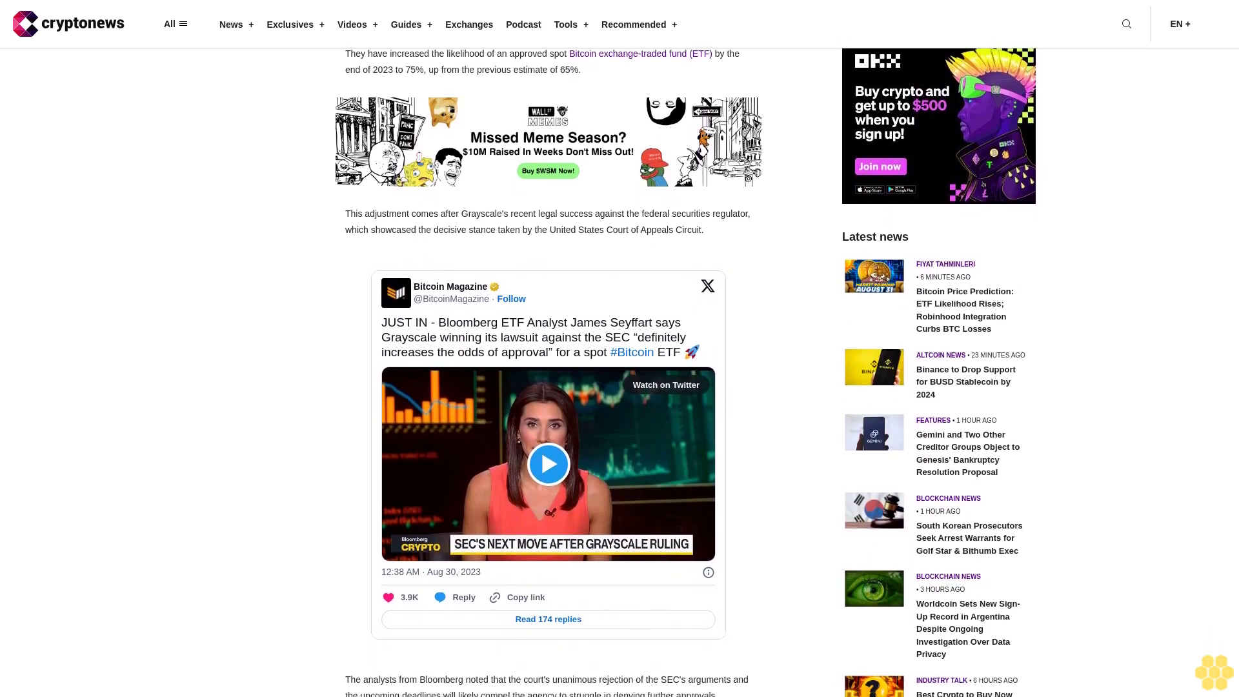
scroll(620, 349, down, 1)
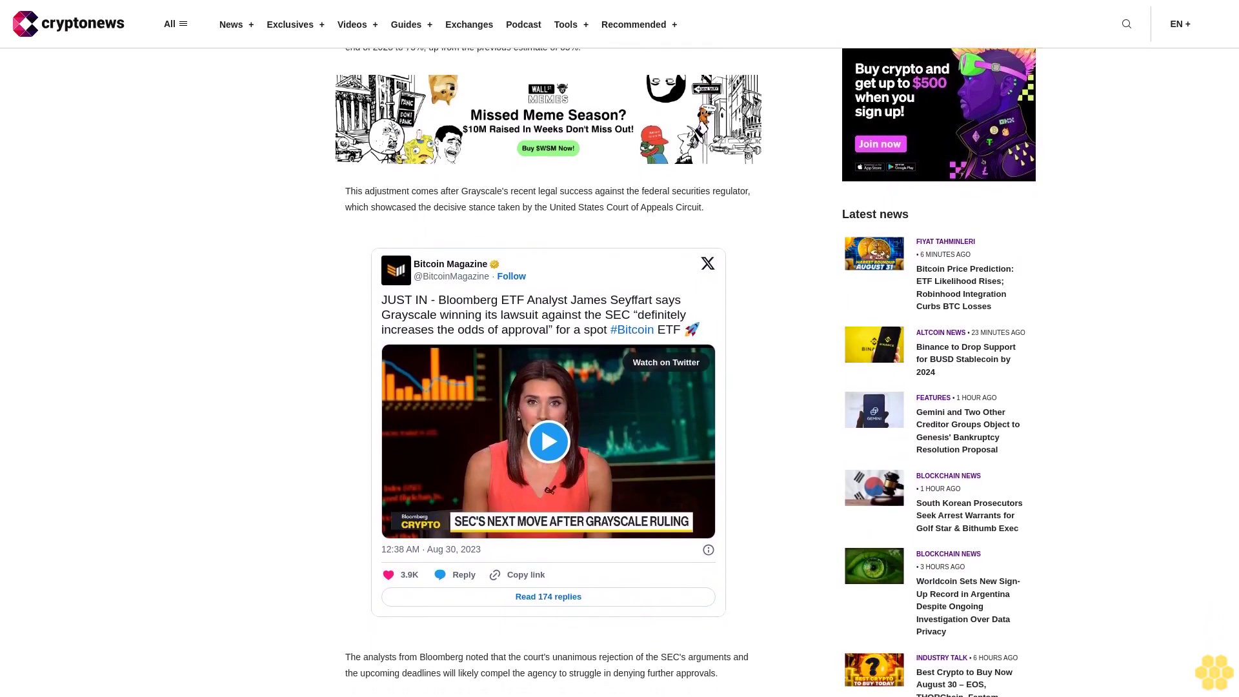
scroll(620, 349, down, 1)
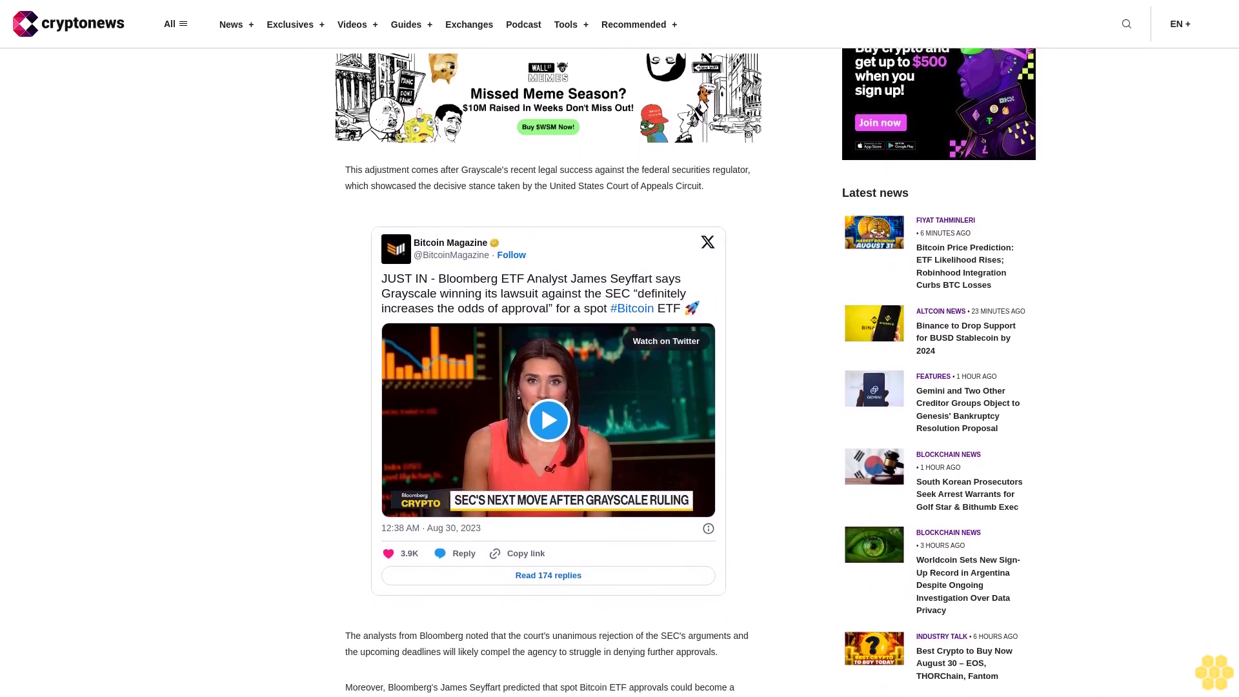
scroll(620, 349, down, 1)
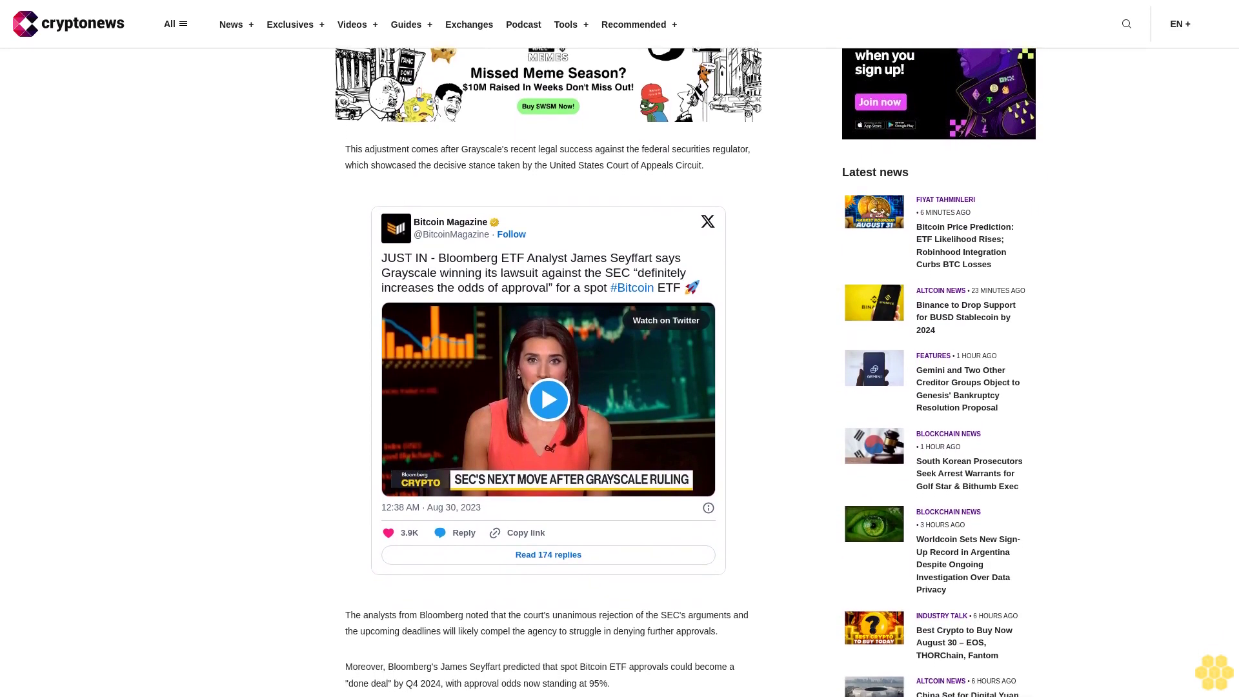
scroll(619, 349, down, 1)
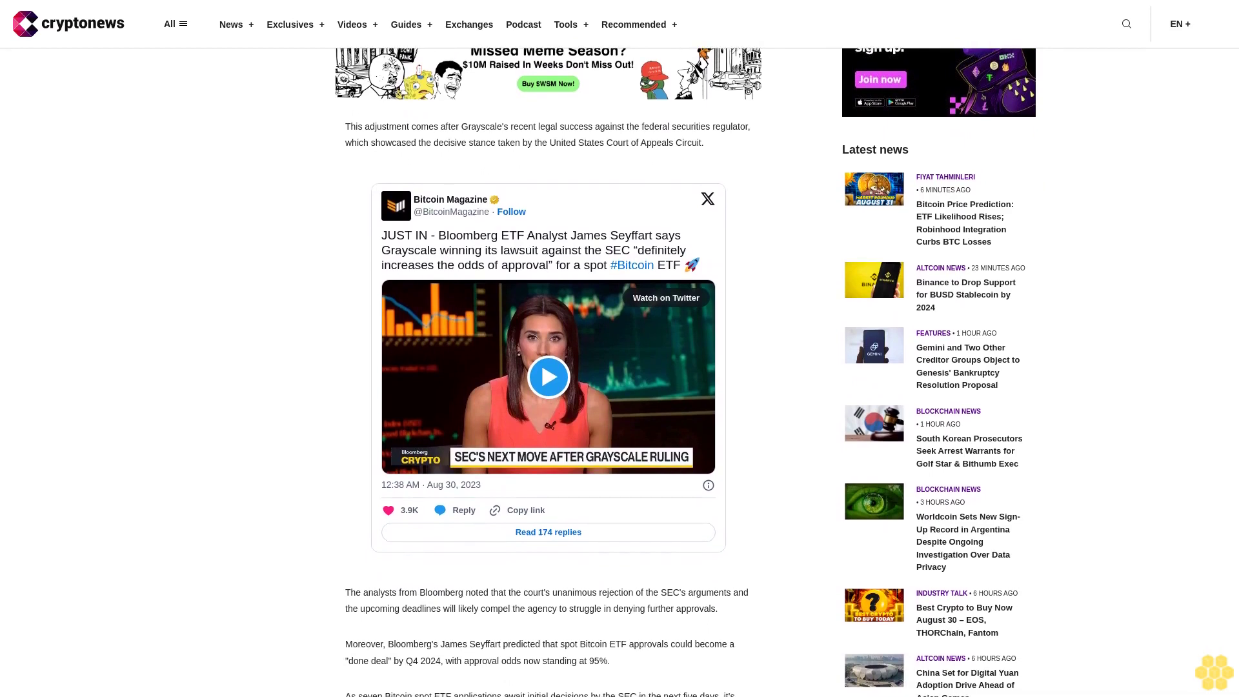
scroll(620, 350, down, 1)
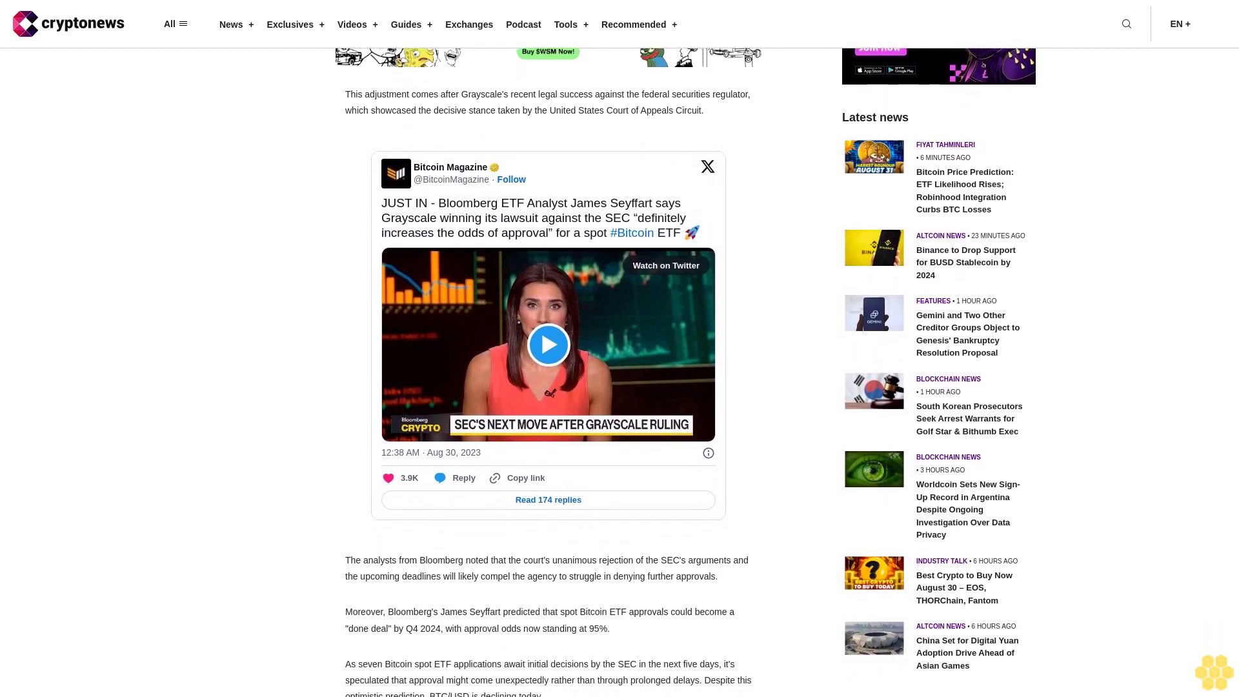
scroll(620, 349, down, 1)
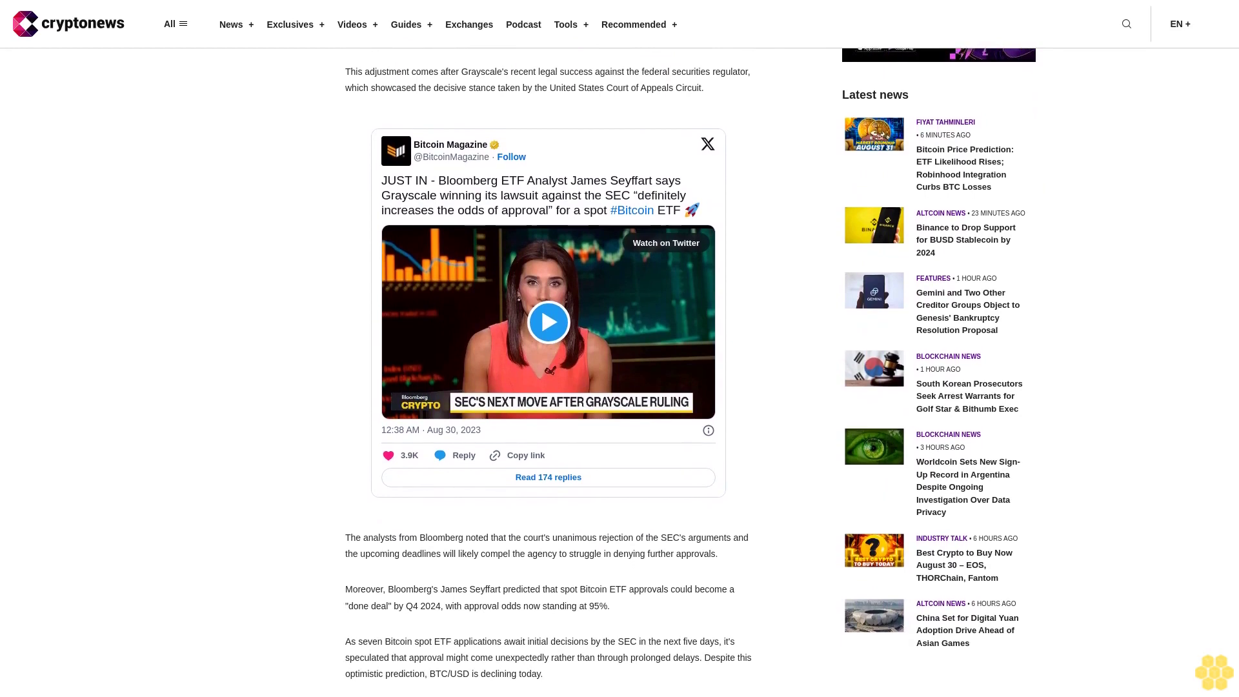
scroll(620, 349, down, 1)
scroll(621, 348, down, 1)
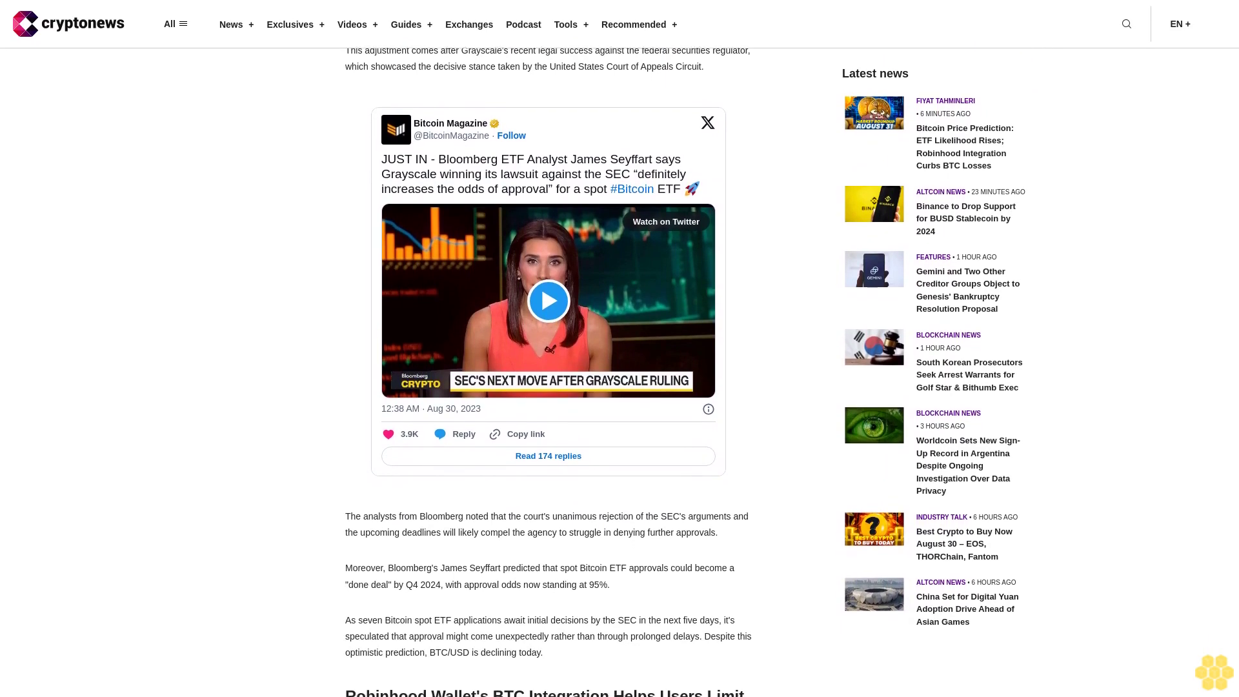
scroll(620, 348, down, 1)
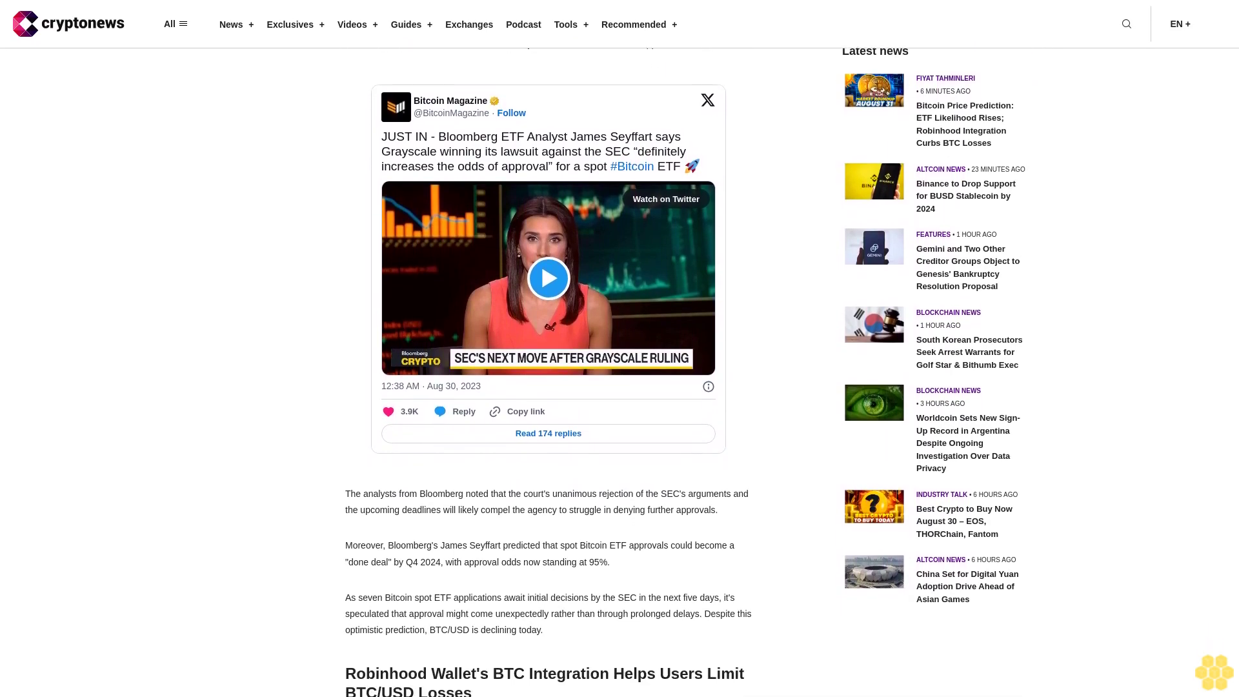
scroll(621, 348, down, 1)
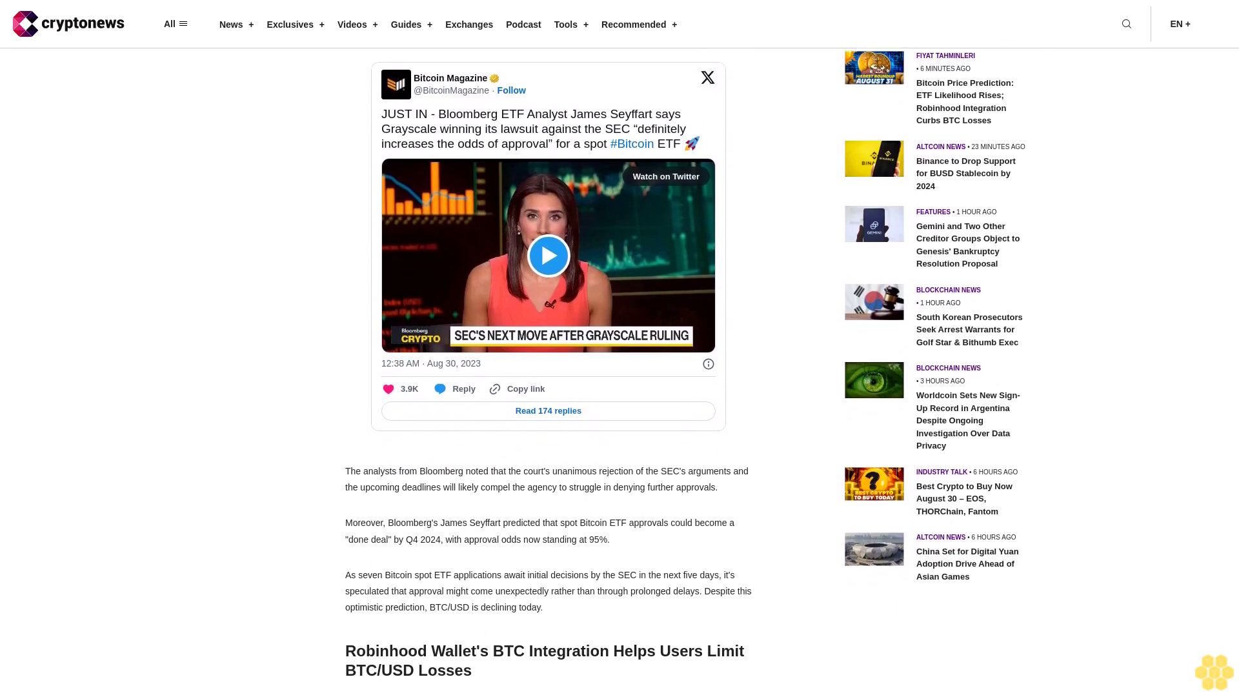
scroll(619, 349, down, 1)
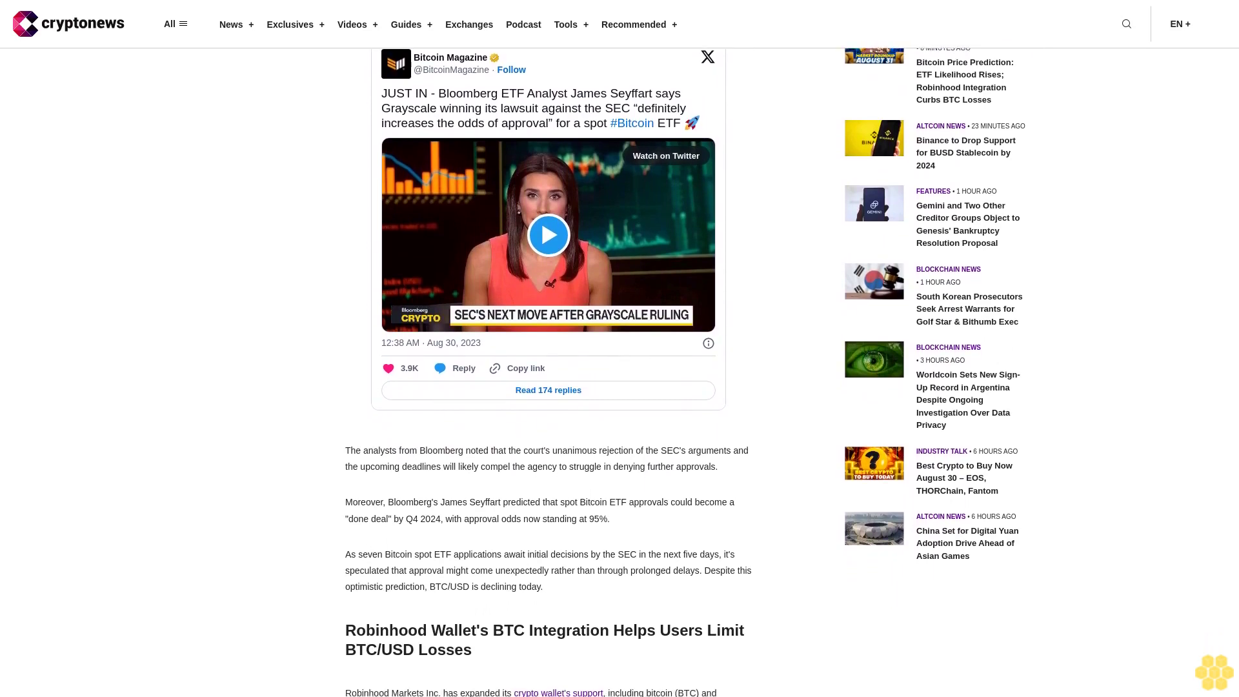
scroll(620, 349, down, 1)
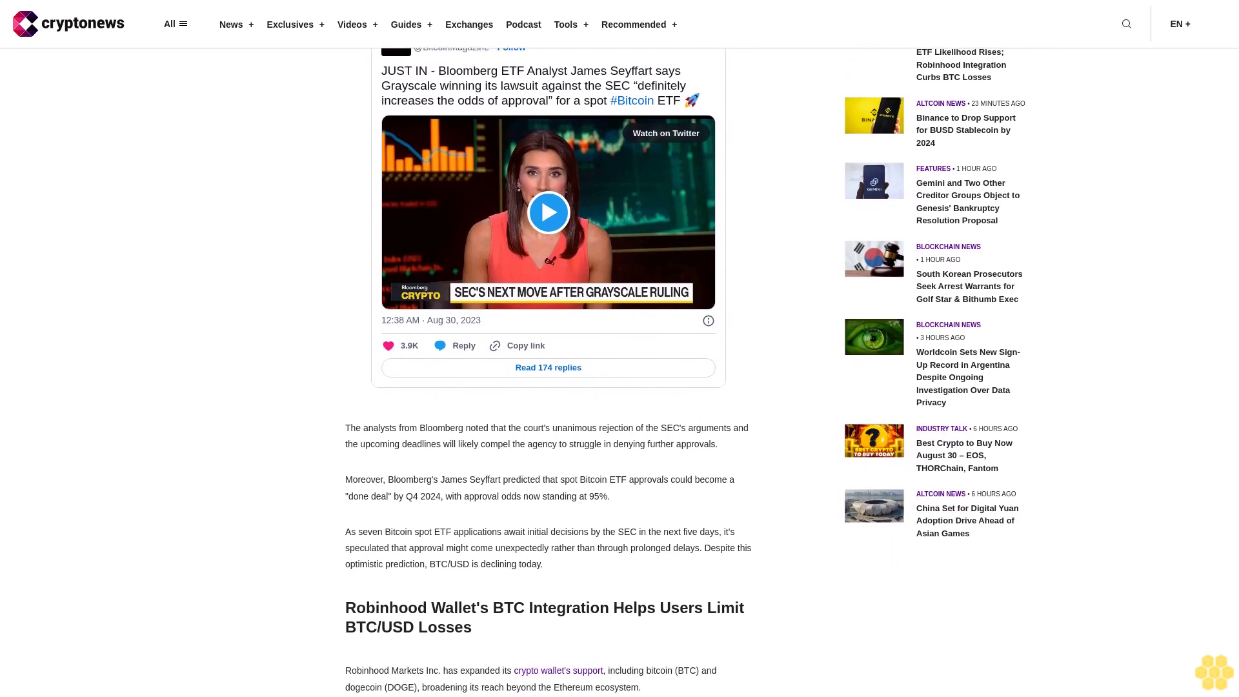
scroll(620, 349, down, 1)
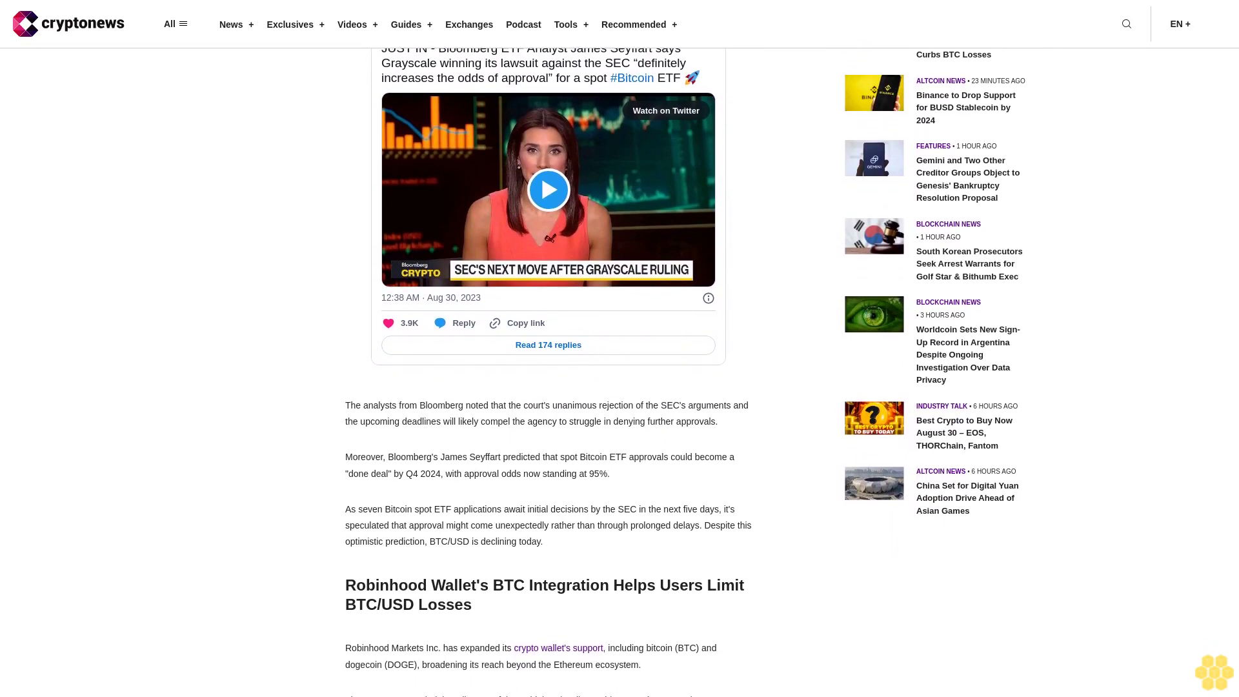
scroll(621, 349, down, 1)
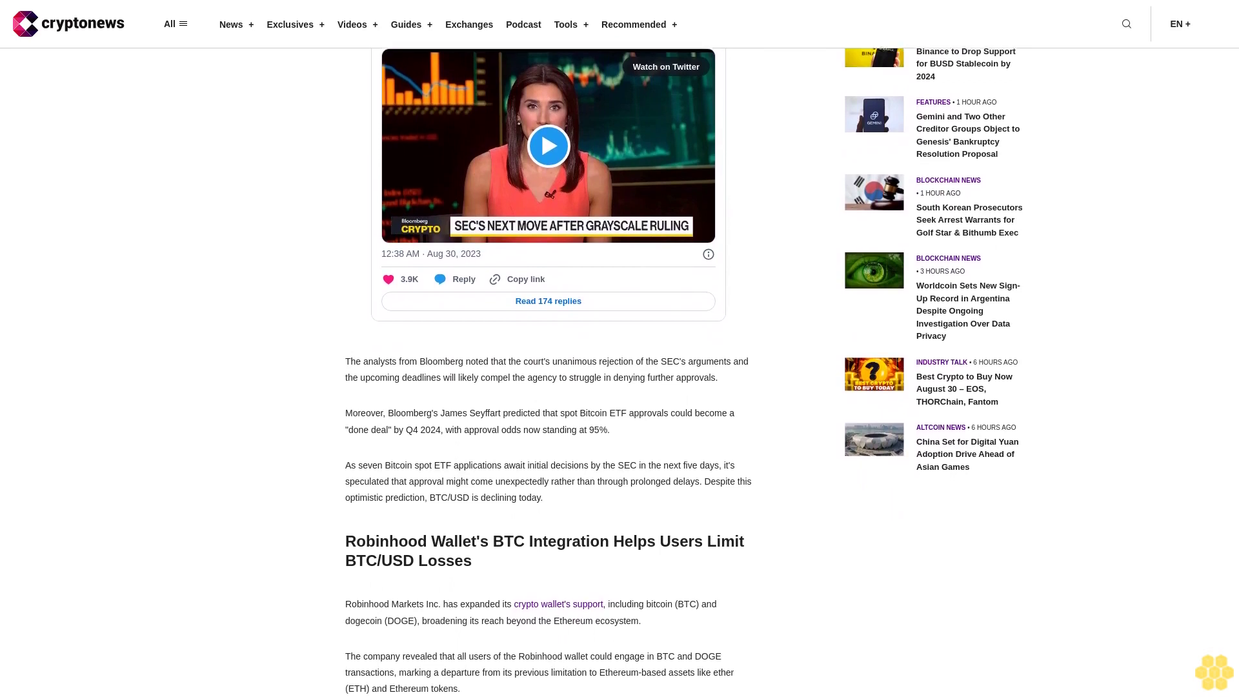
scroll(620, 349, down, 1)
scroll(621, 348, down, 1)
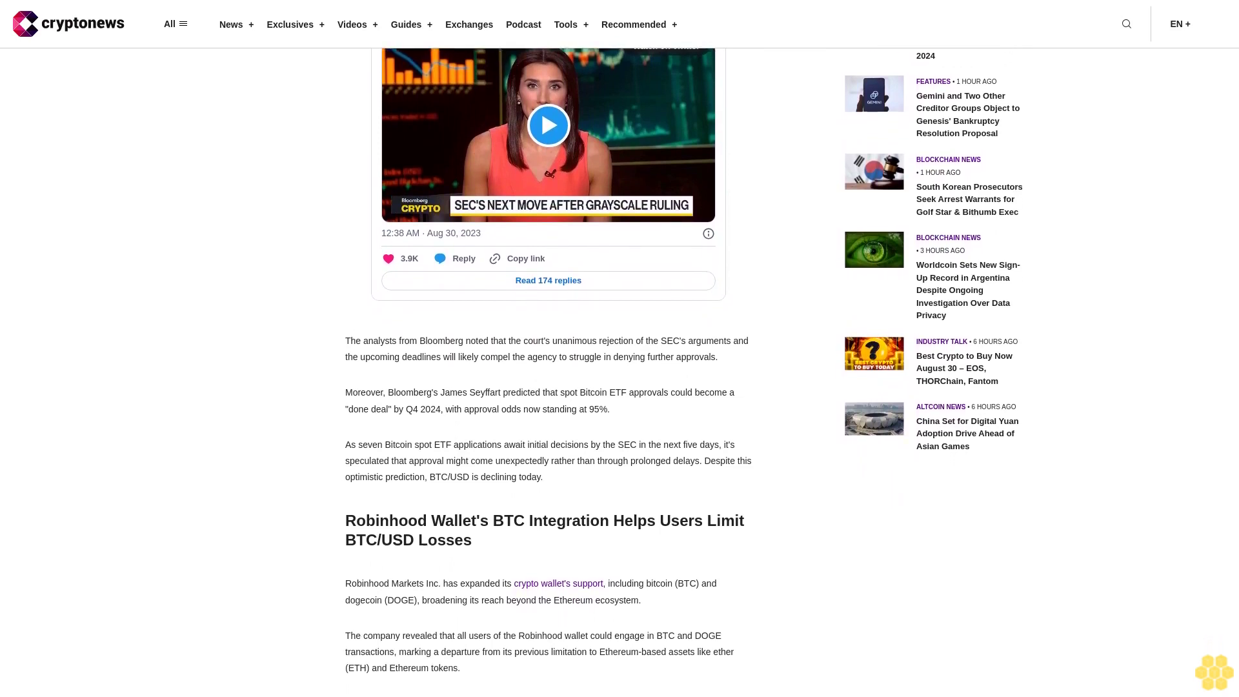
scroll(619, 349, down, 1)
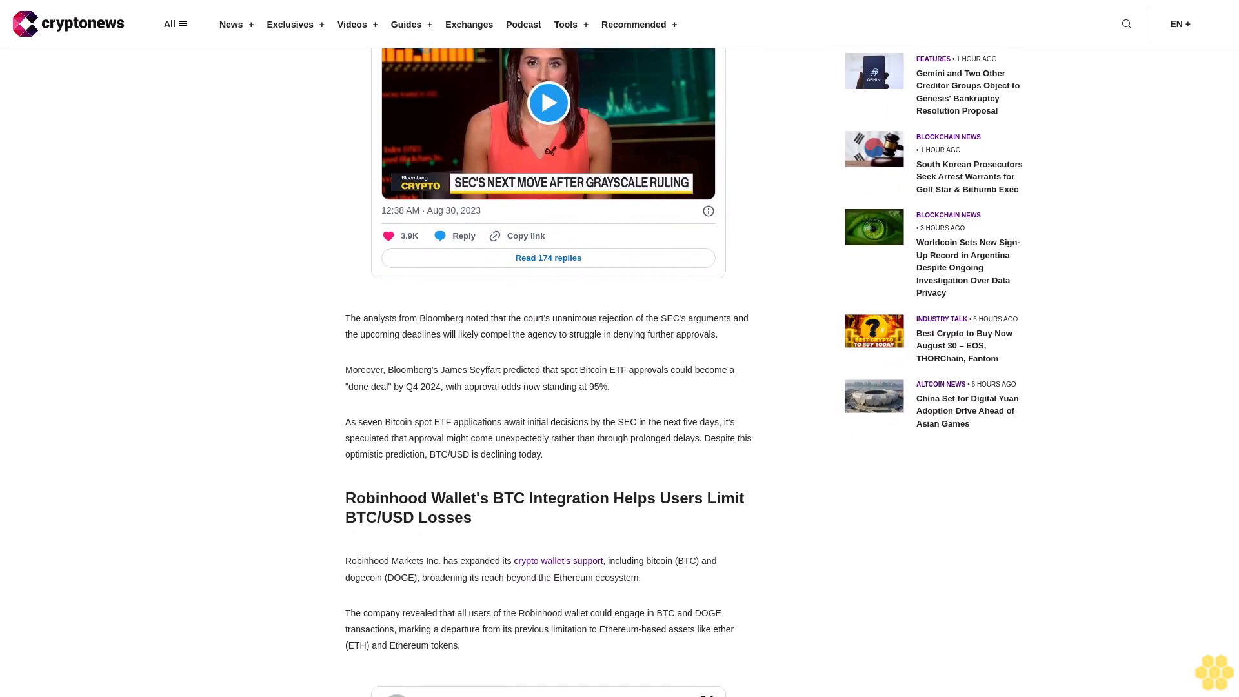
scroll(621, 349, down, 1)
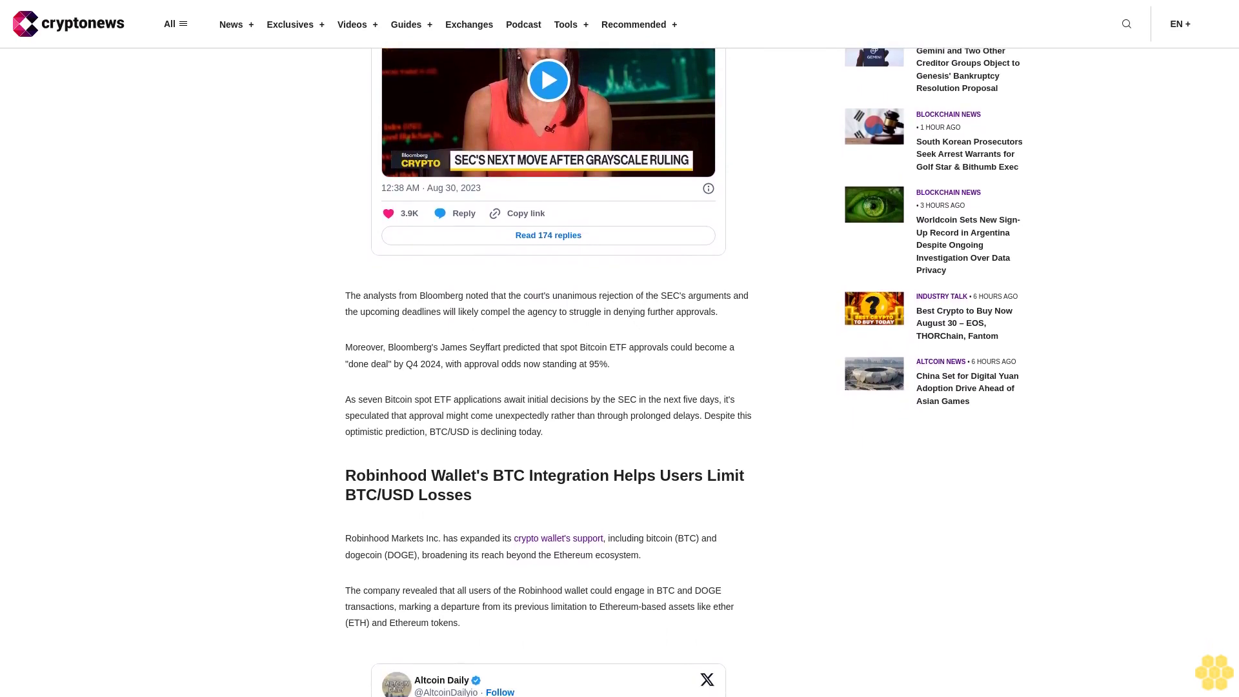
scroll(620, 348, down, 1)
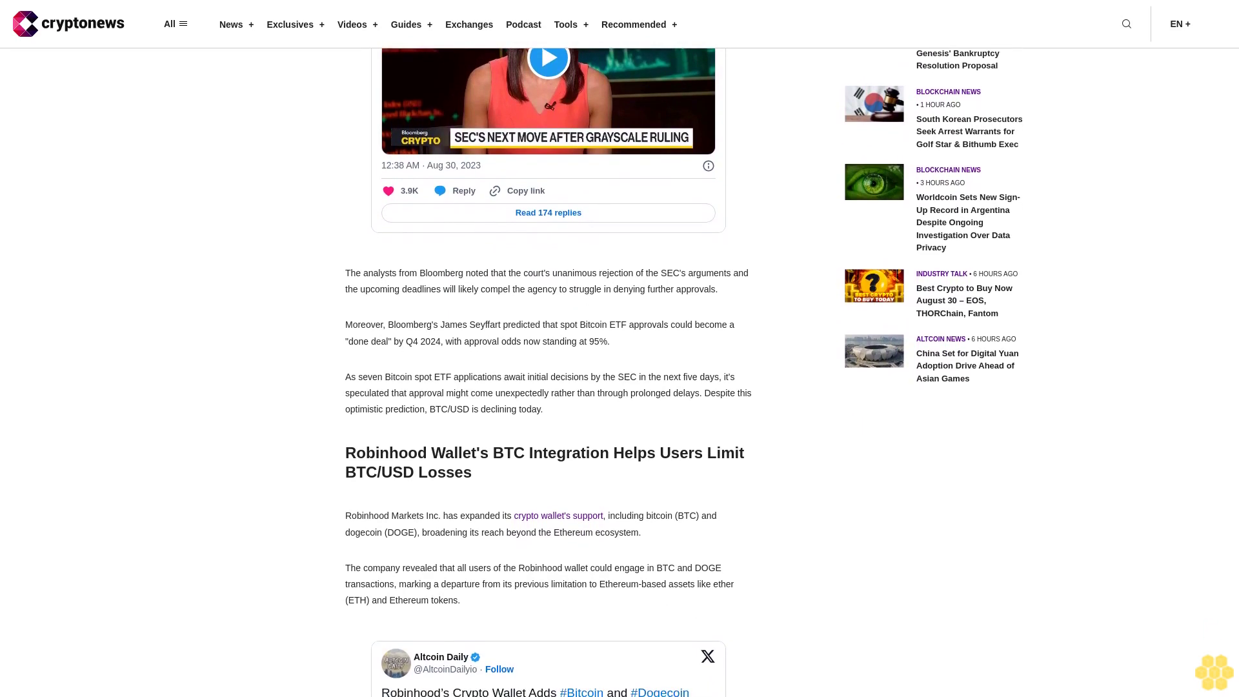
scroll(619, 348, down, 1)
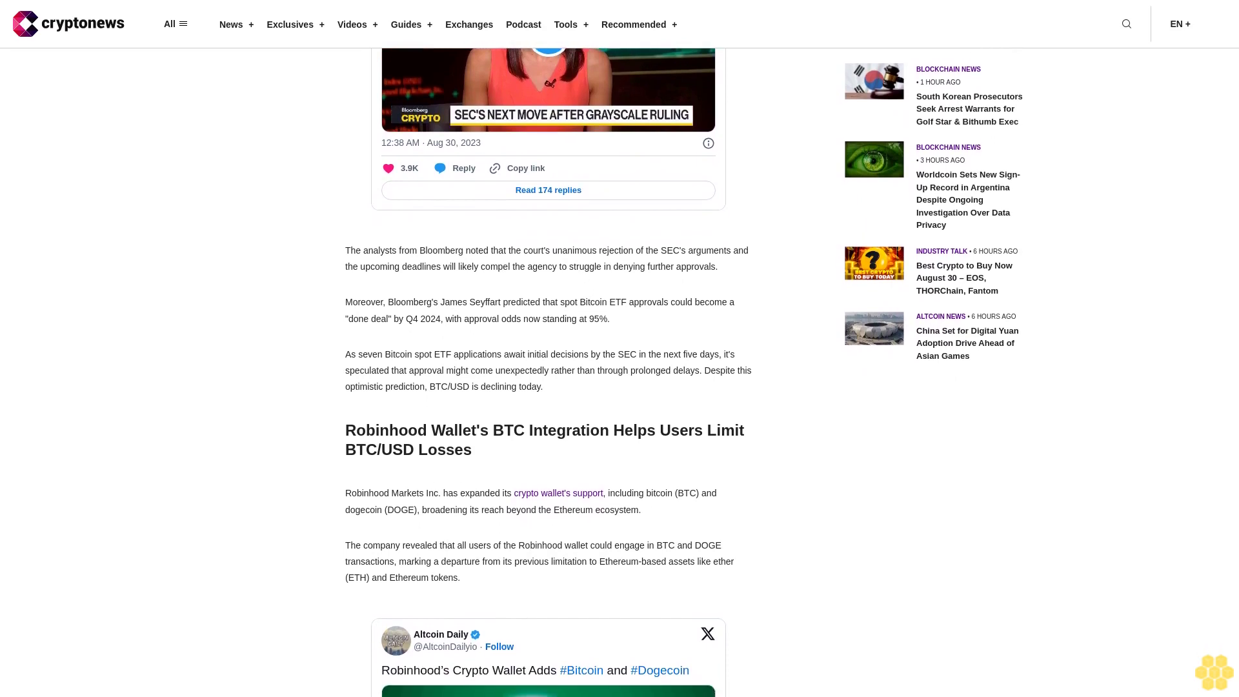
scroll(620, 349, down, 1)
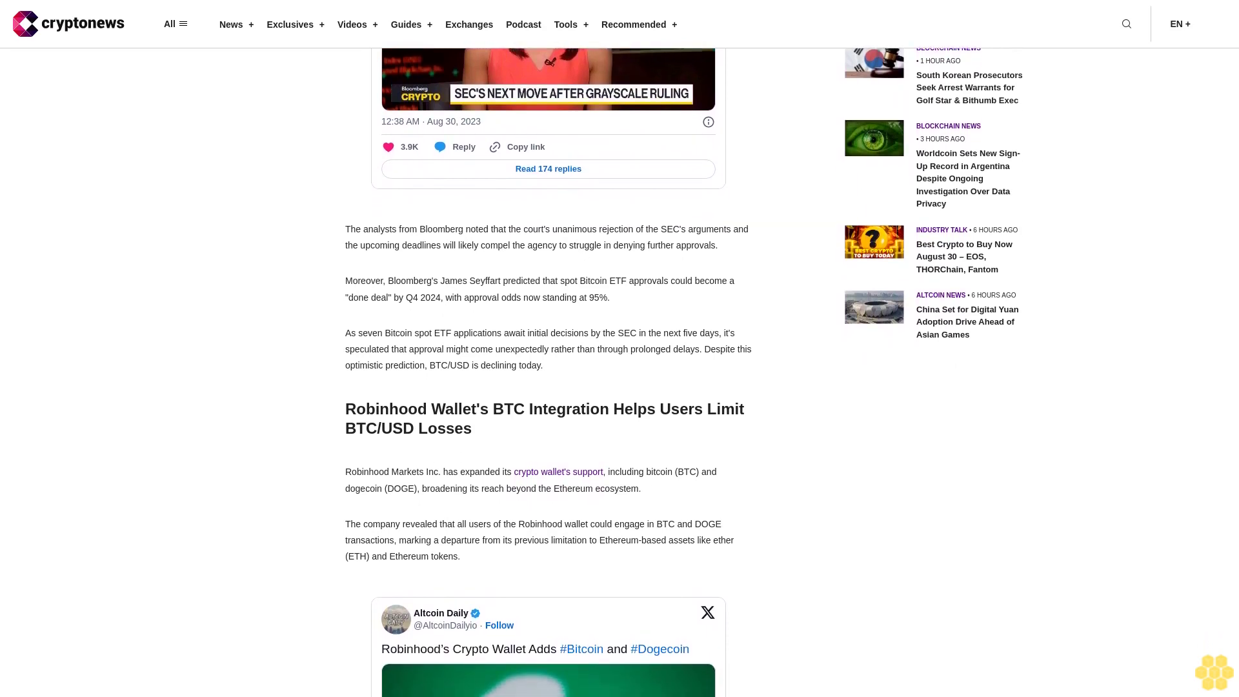
scroll(620, 349, down, 1)
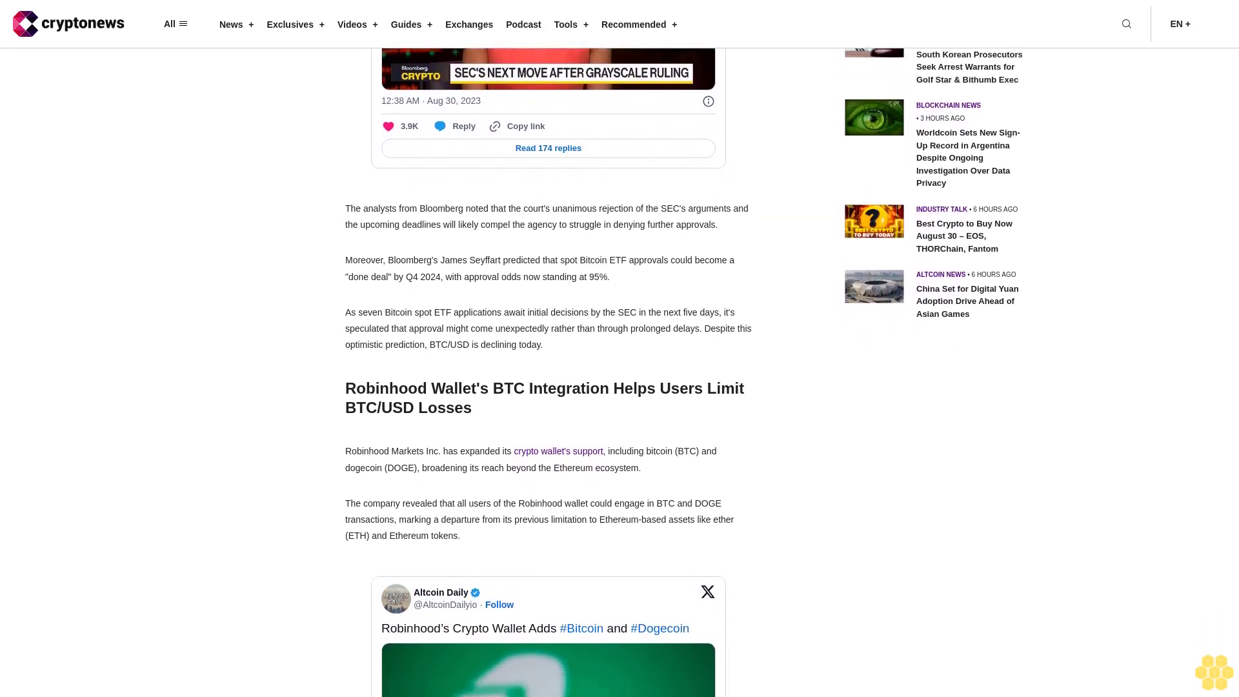
scroll(620, 349, down, 1)
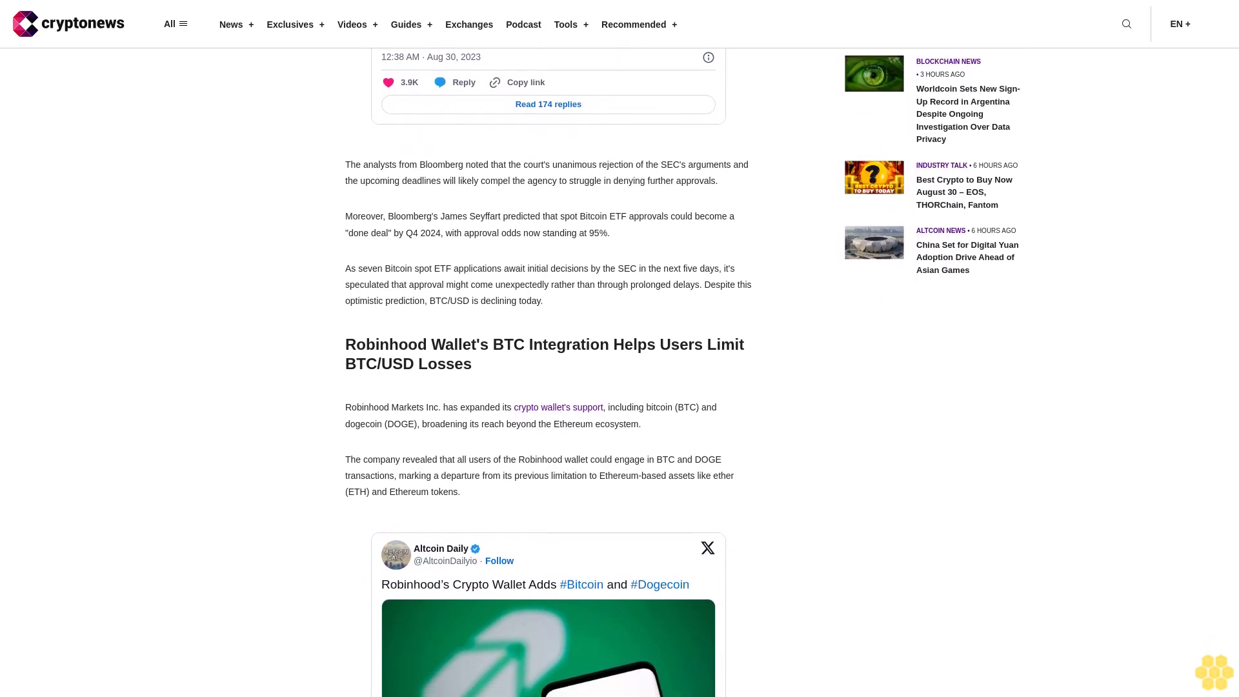
scroll(620, 349, down, 1)
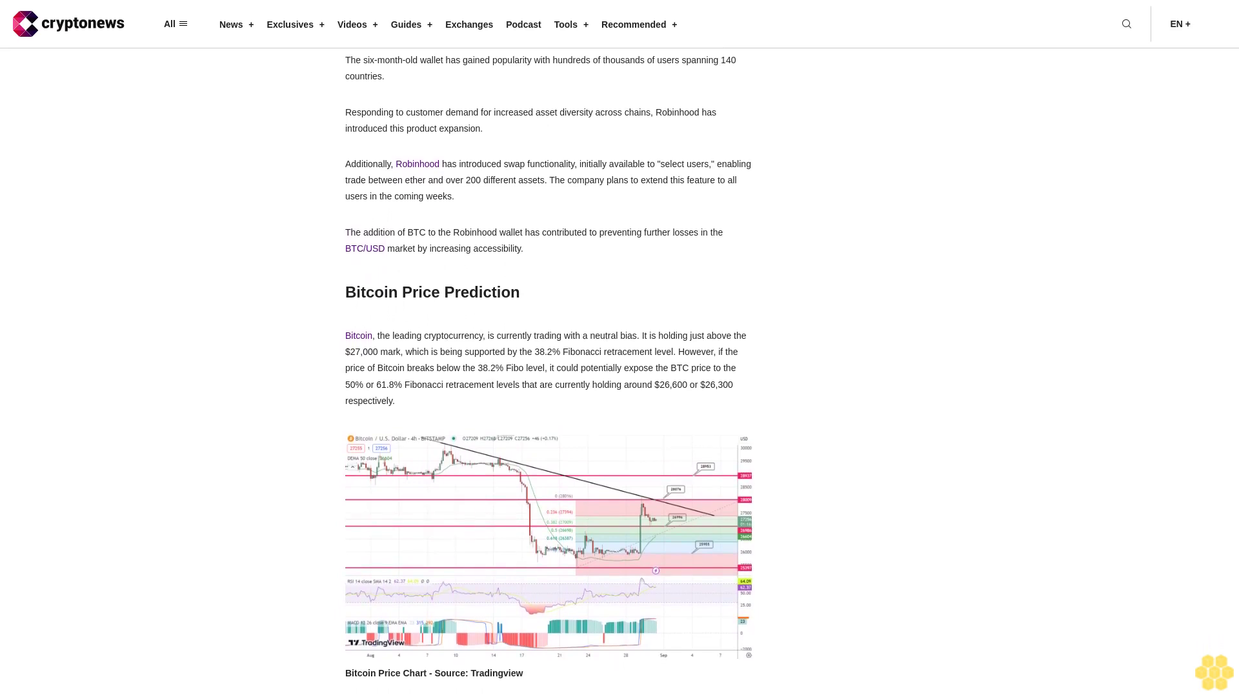
scroll(620, 388, down, 1)
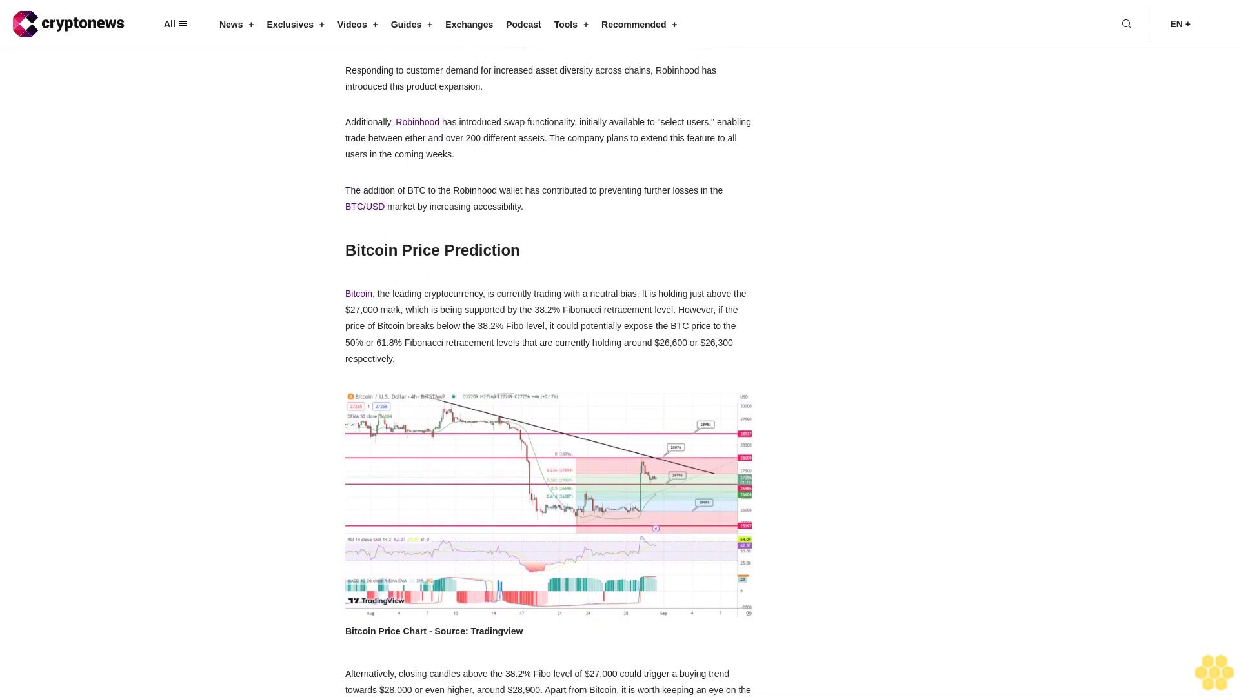
scroll(620, 387, down, 1)
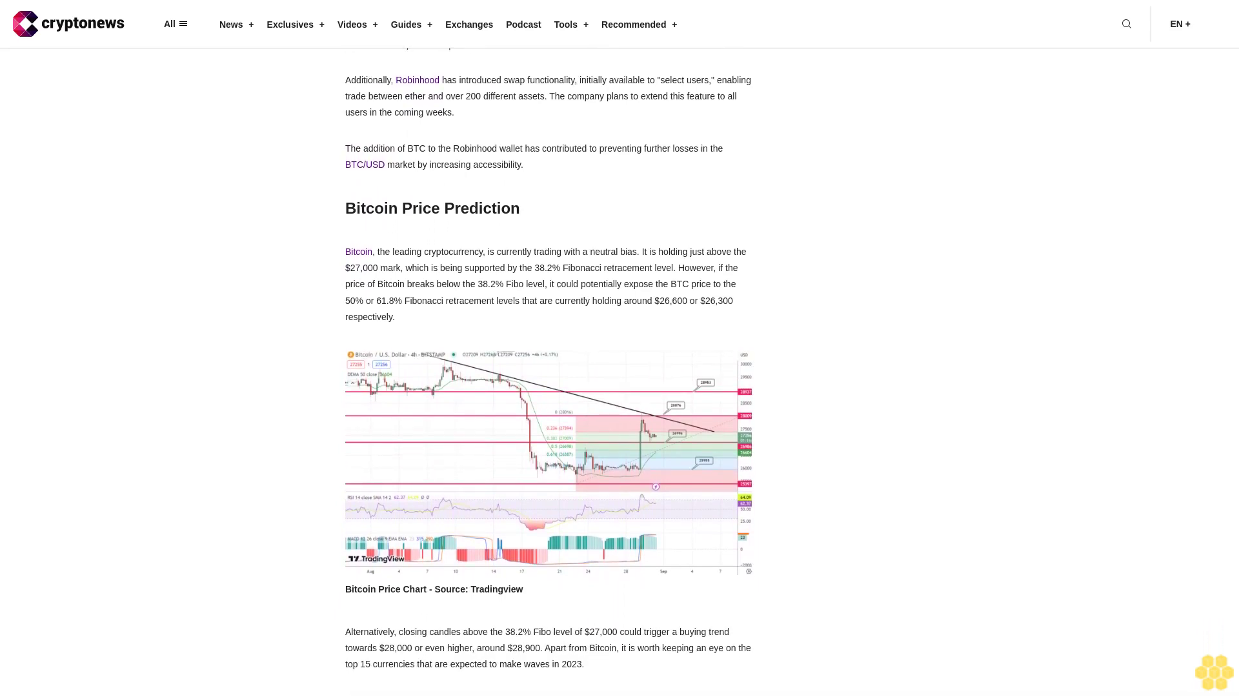
scroll(619, 387, down, 1)
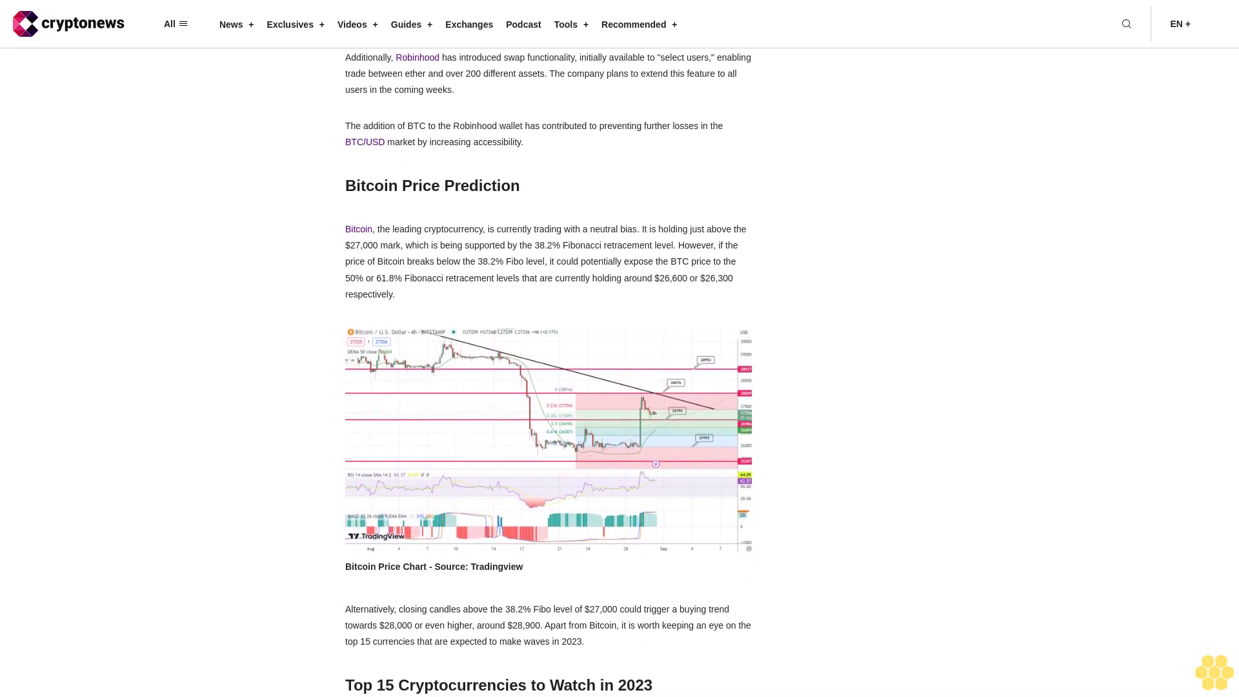
scroll(620, 388, down, 1)
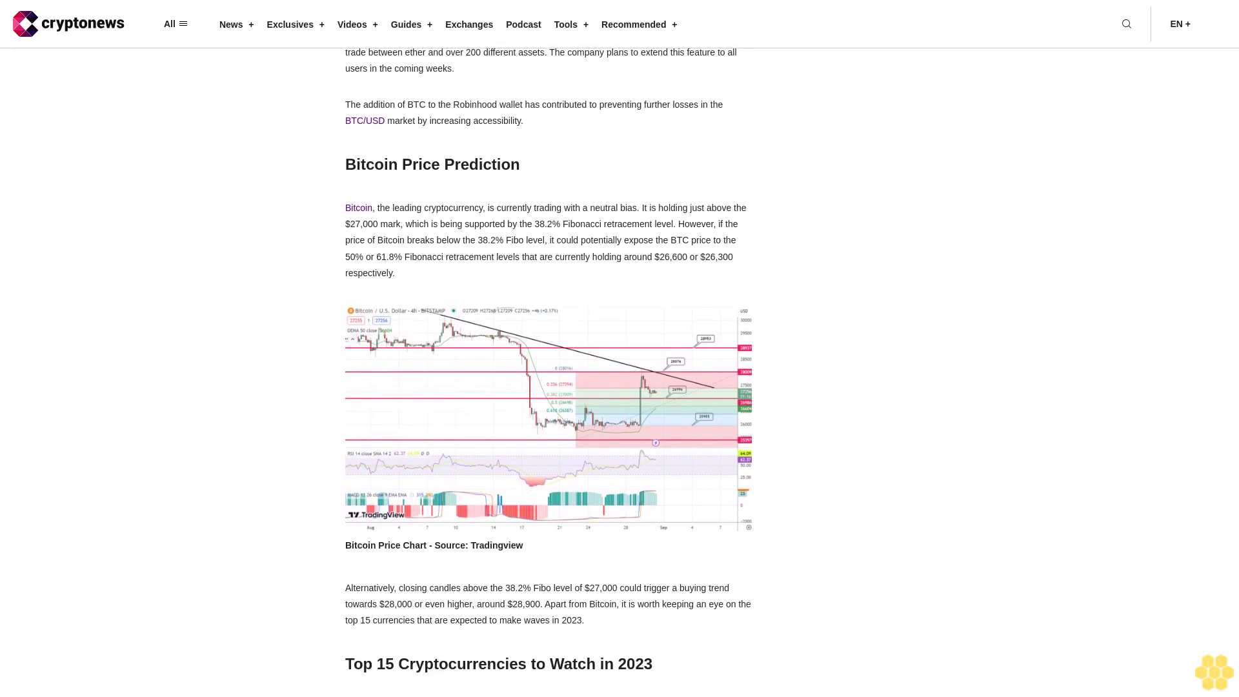